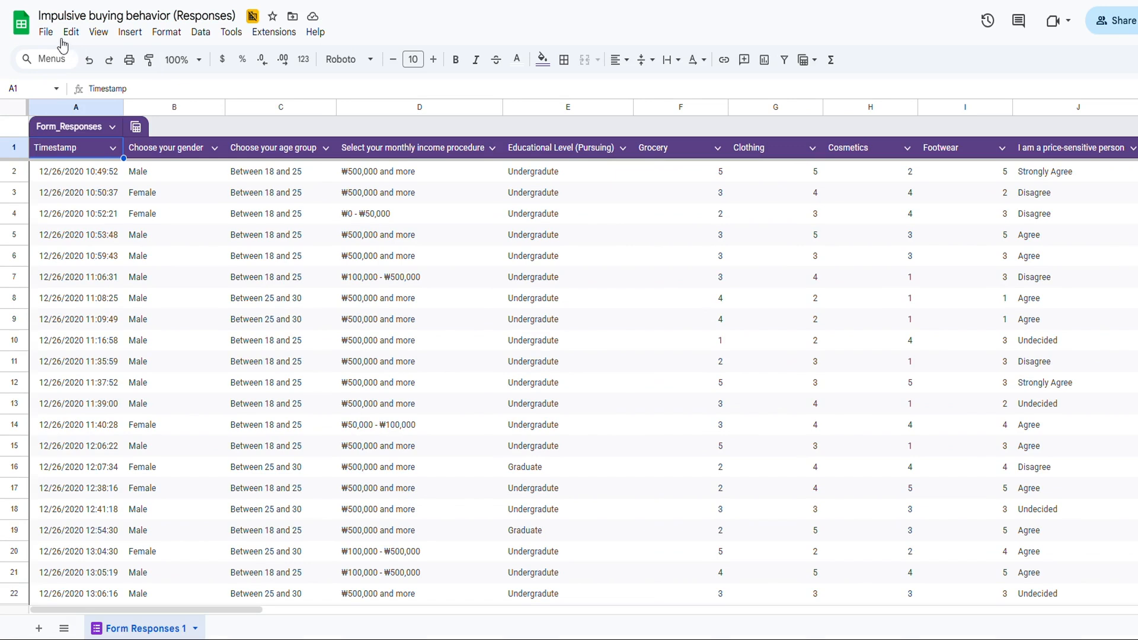
- Download the survey responses spreadsheet as a Microsoft Excel (.xlsx) file and open the downloaded file
click(45, 37)
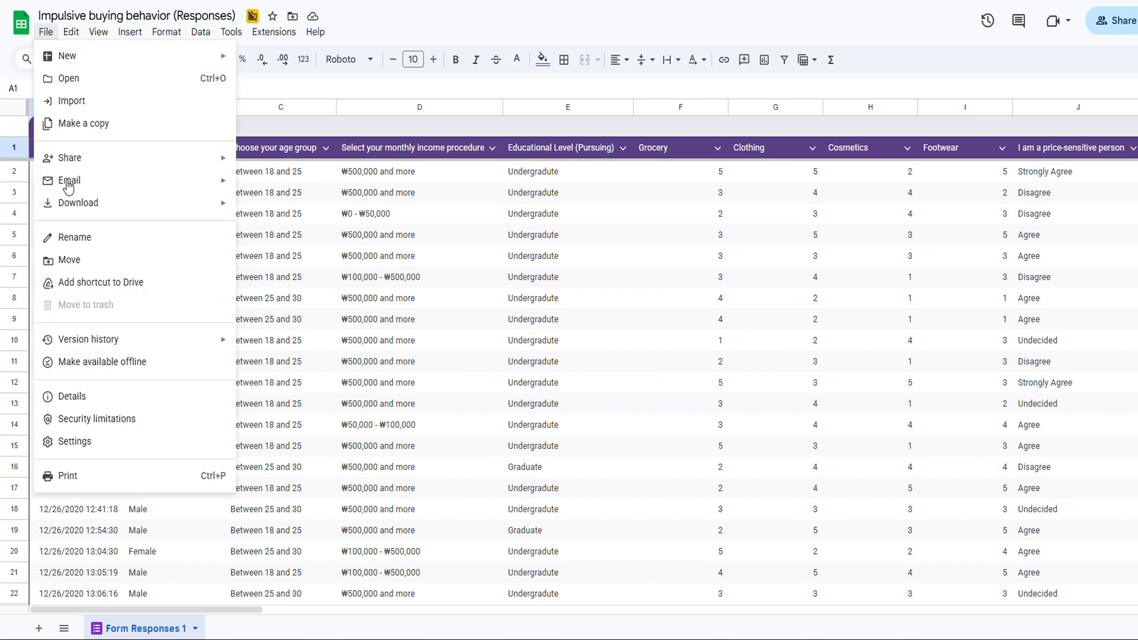
mouse_move(75, 207)
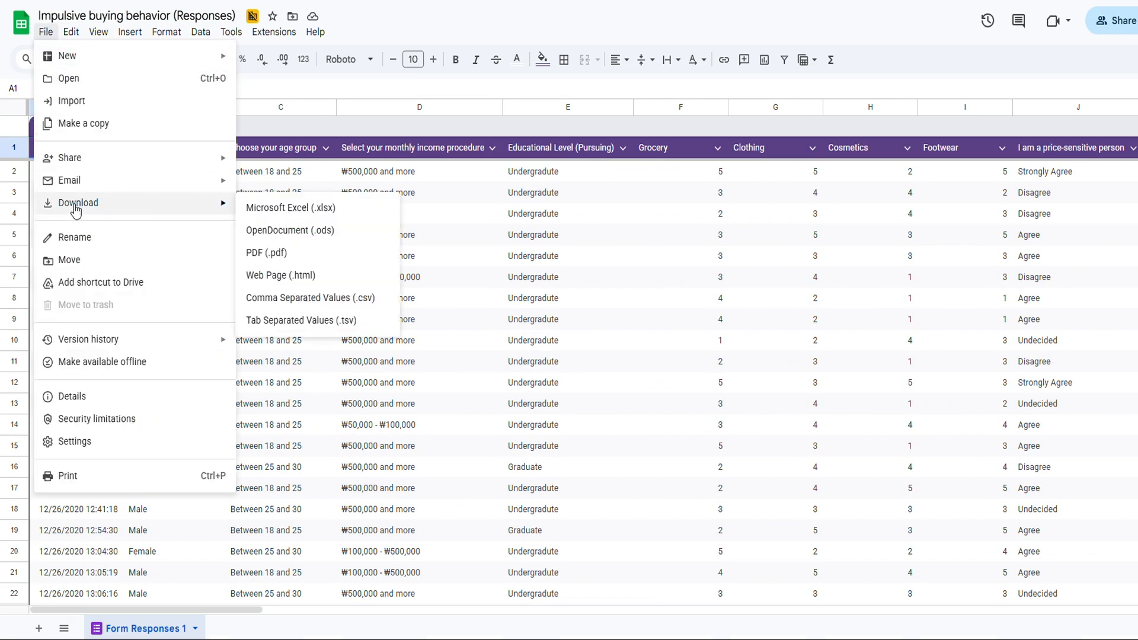
click(314, 212)
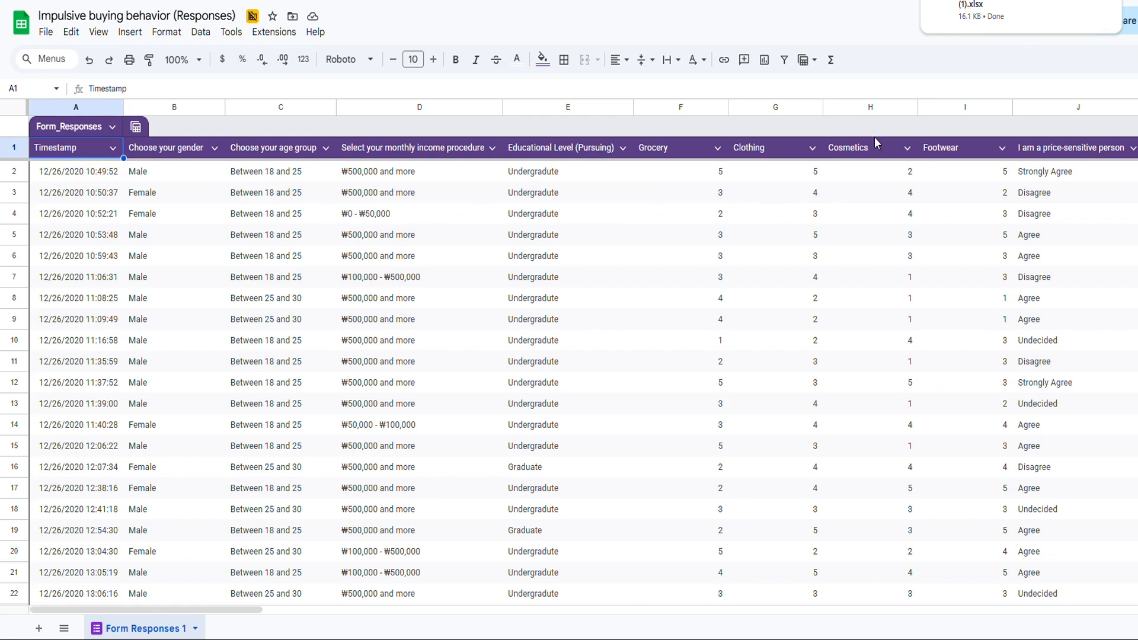
click(1004, 5)
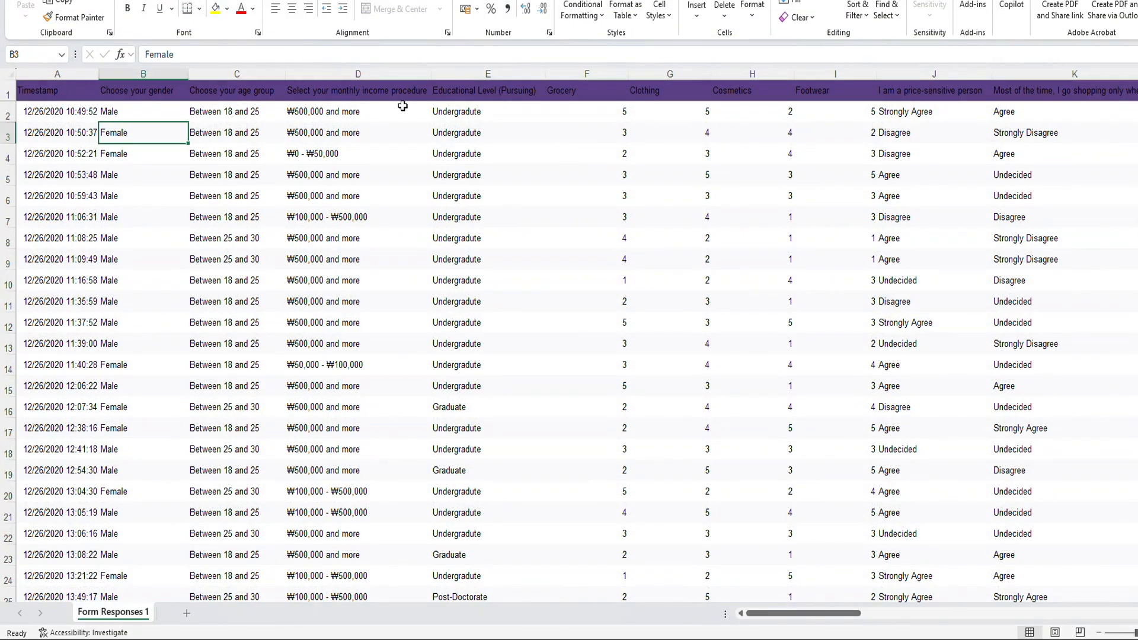
- Change the font color of the whole header row to white
click(8, 95)
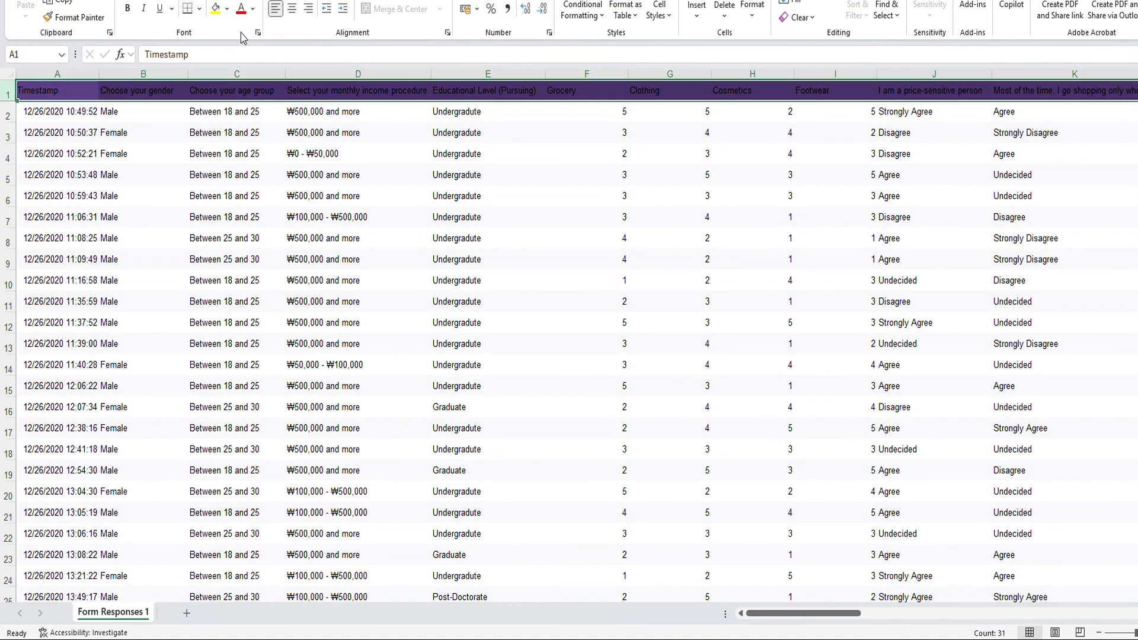
click(253, 12)
click(254, 69)
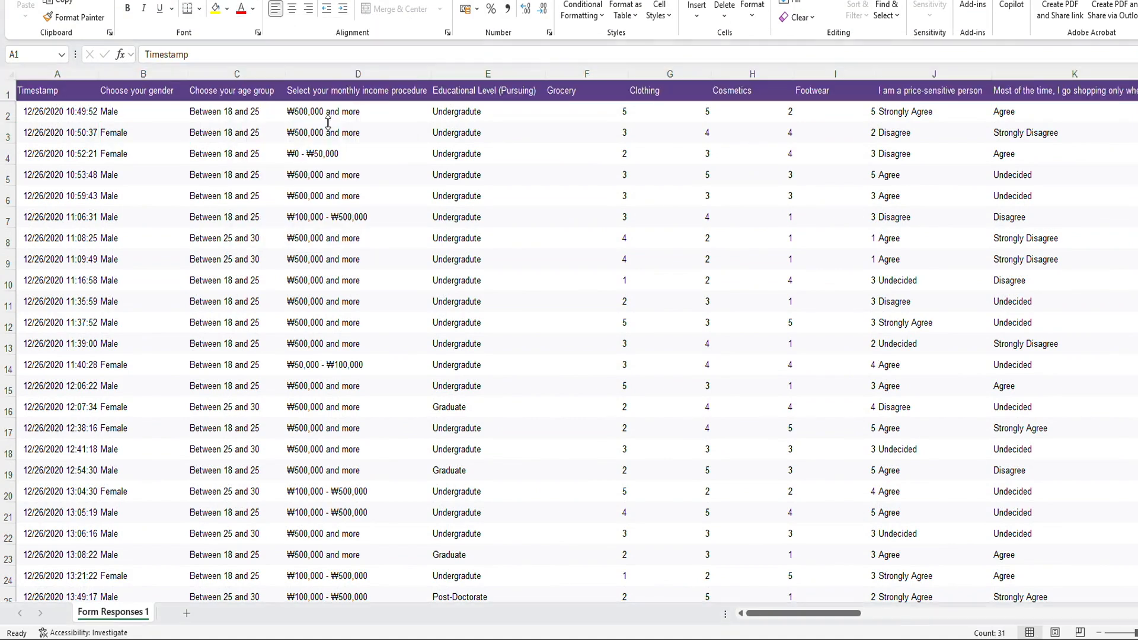
click(416, 169)
drag(71, 93, 788, 88)
click(691, 156)
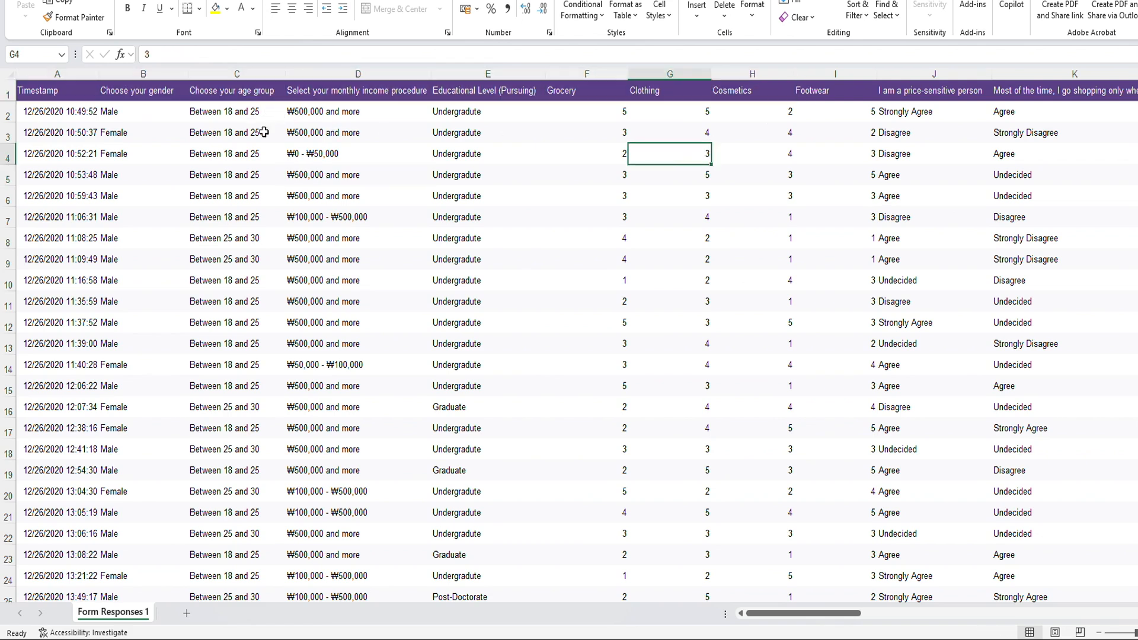
- Shorten the header in B1 to "gender" by removing the words "Choose your"
click(142, 92)
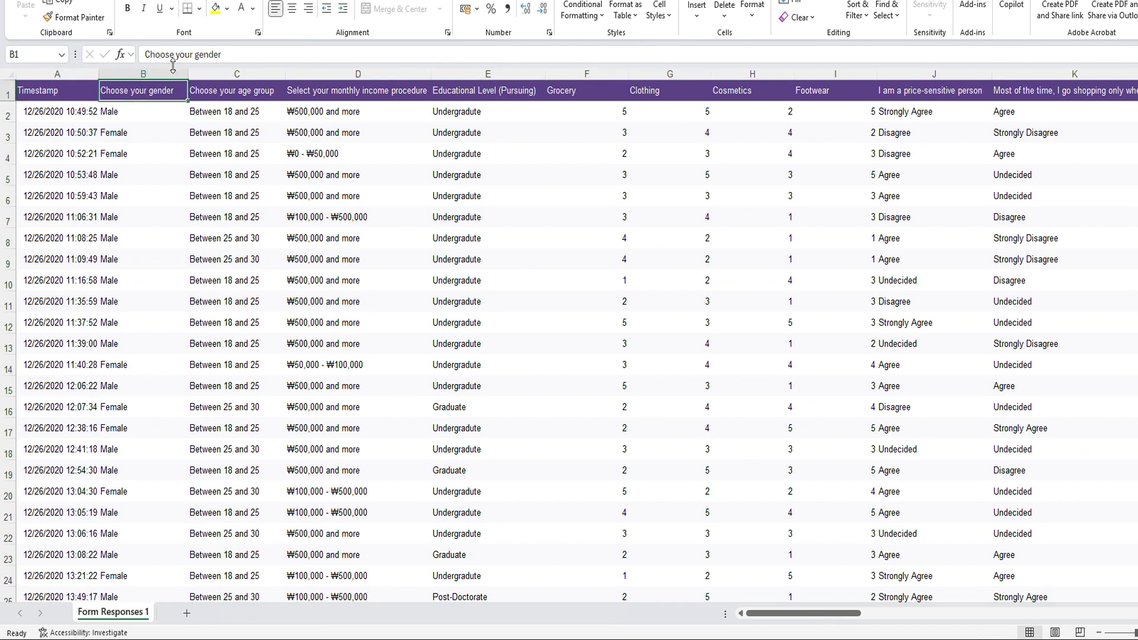
drag(194, 54, 142, 54)
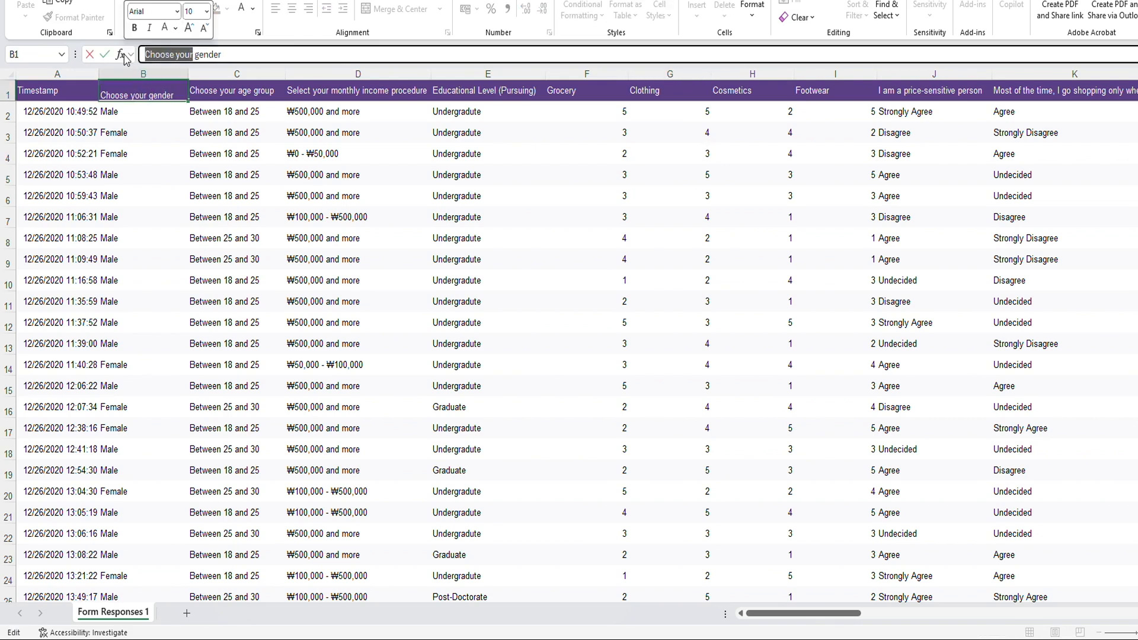
key(BackSpace)
key(Delete)
click(225, 108)
- Replace the age group question in header C1 with "Age"
click(224, 93)
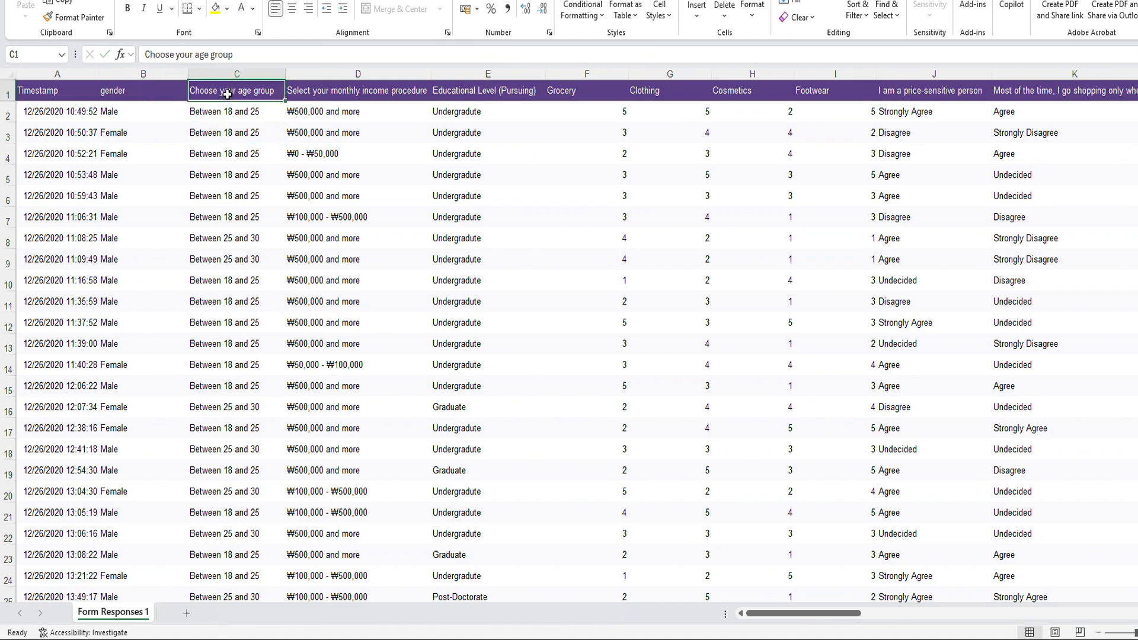
click(212, 54)
drag(234, 54, 135, 55)
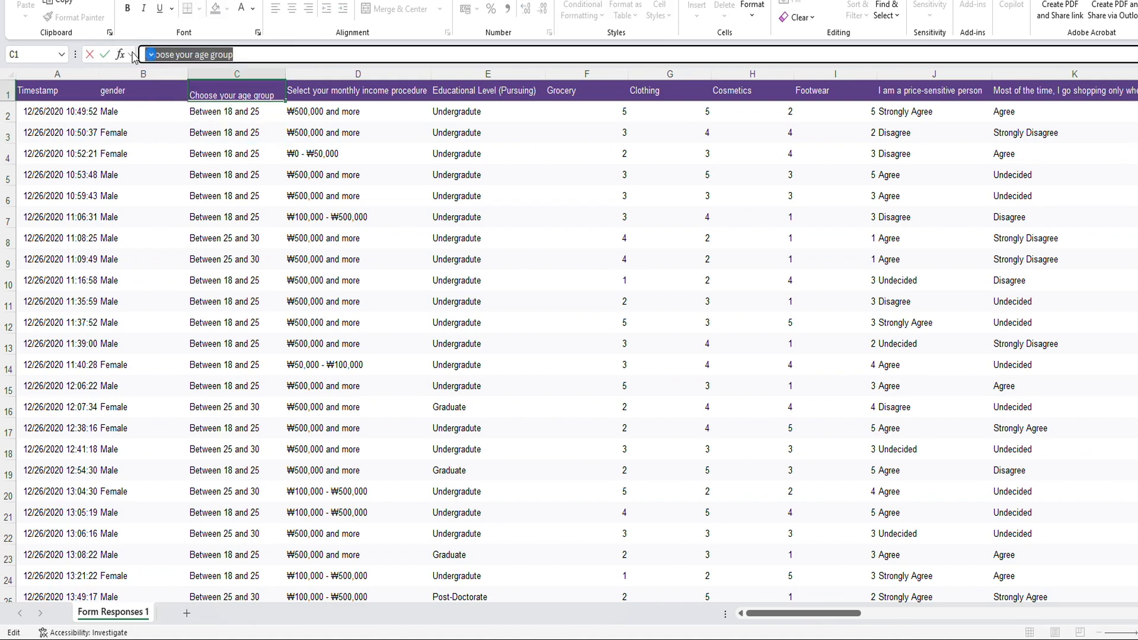
text(Age)
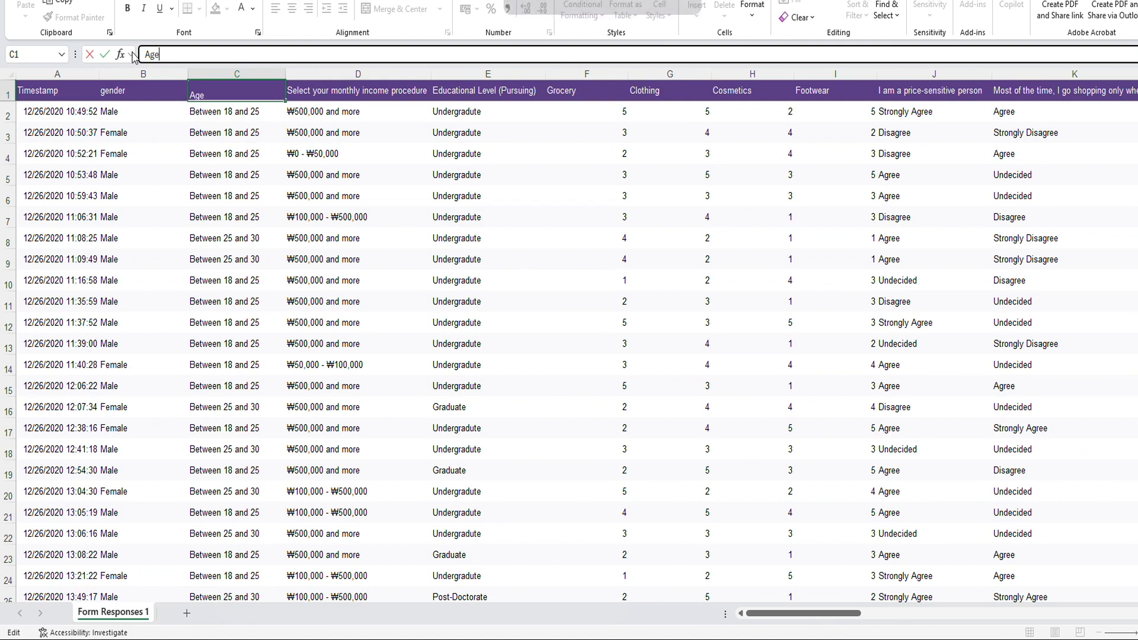
click(271, 126)
- Replace the monthly income question in header D1 with "Income"
click(326, 95)
triple_click(232, 54)
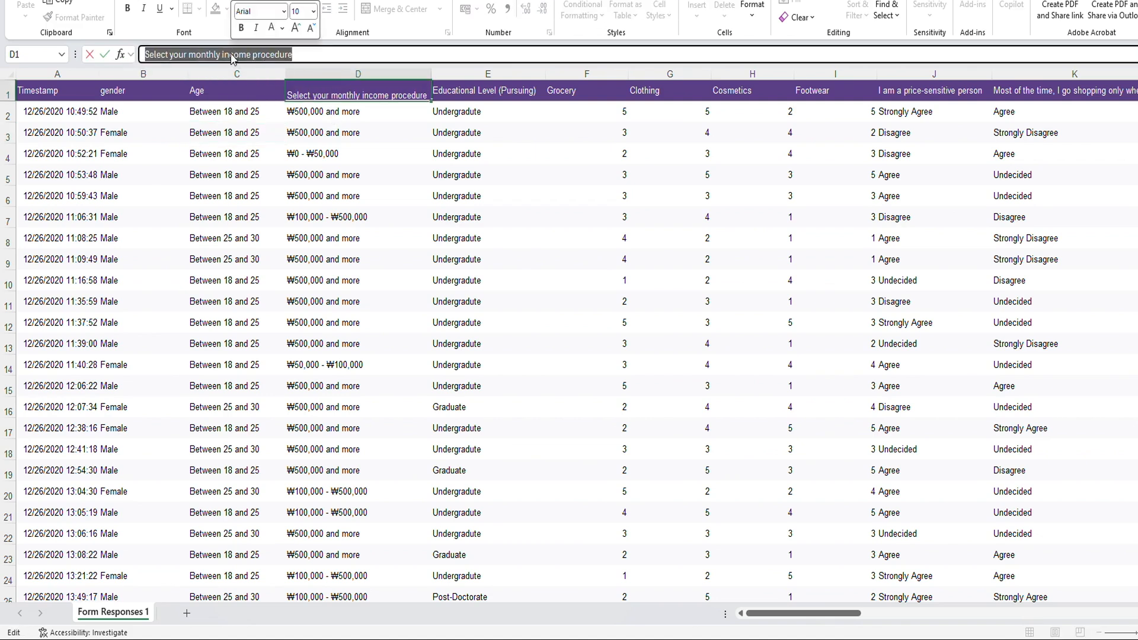
key(Caps_Lock)
text(Income)
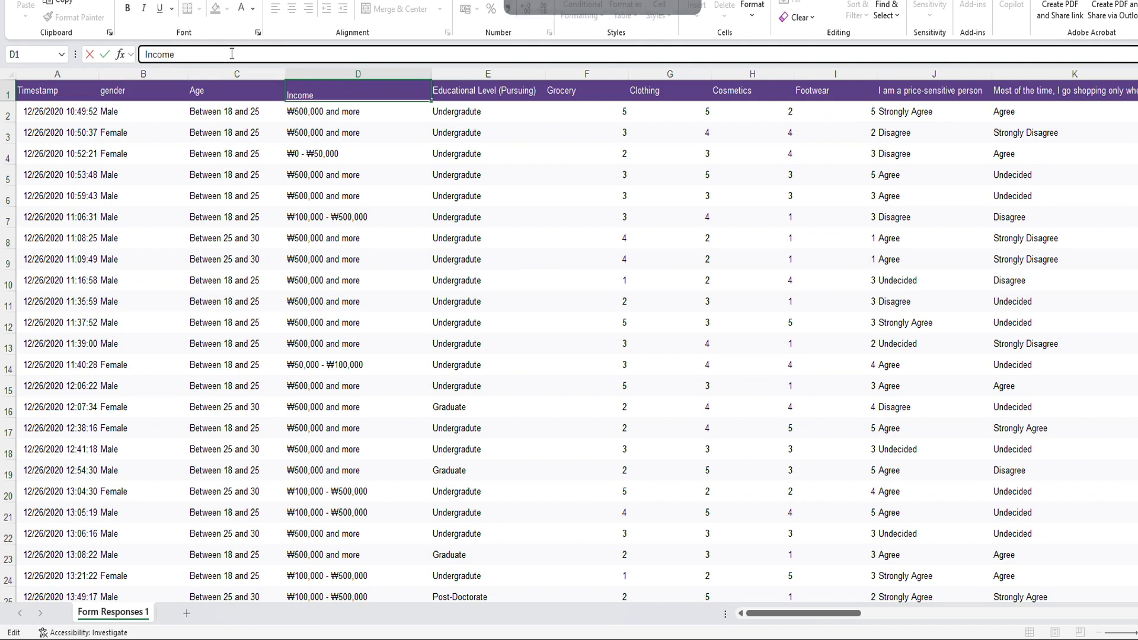
click(280, 115)
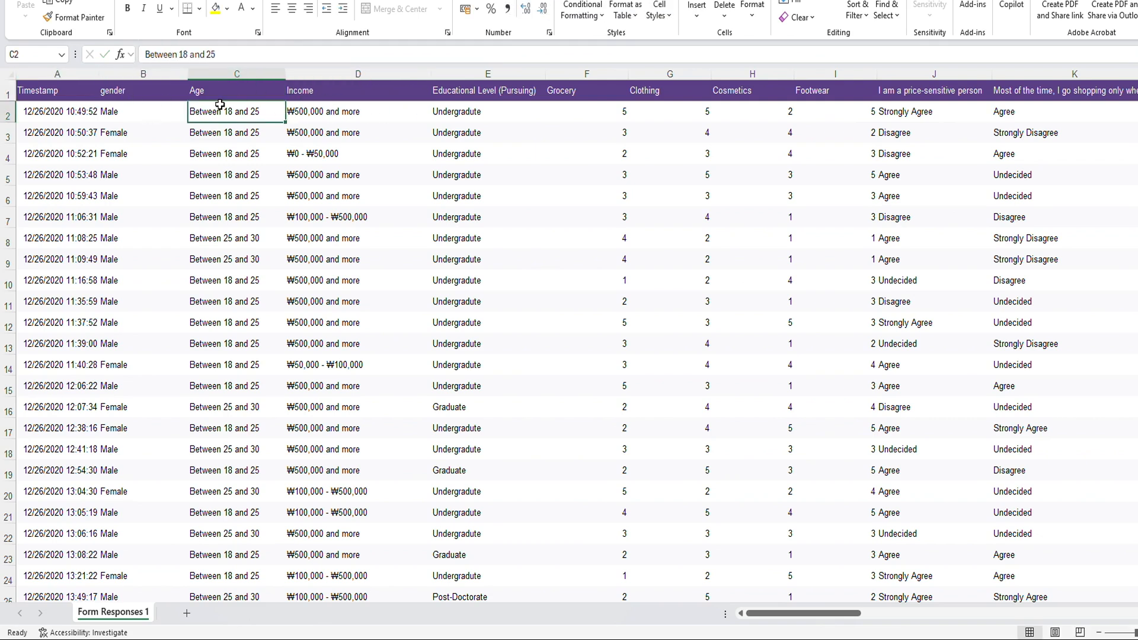
- Insert a column before Age and enter the gender codes 1, 2 and 2 in C2 to C4
right_click(226, 74)
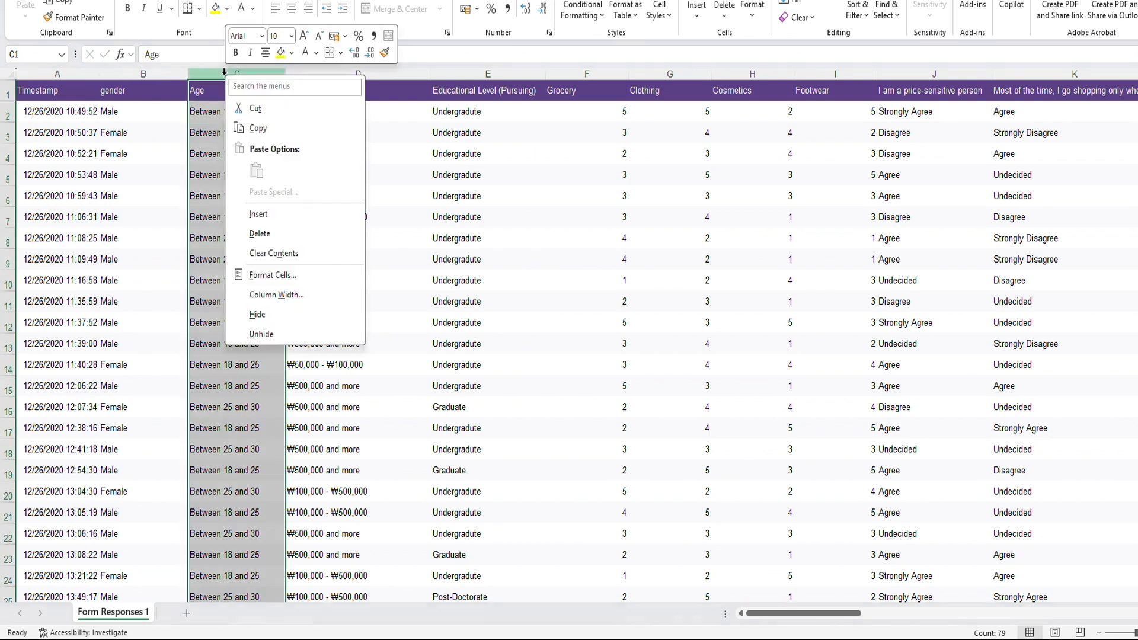
click(261, 214)
click(224, 109)
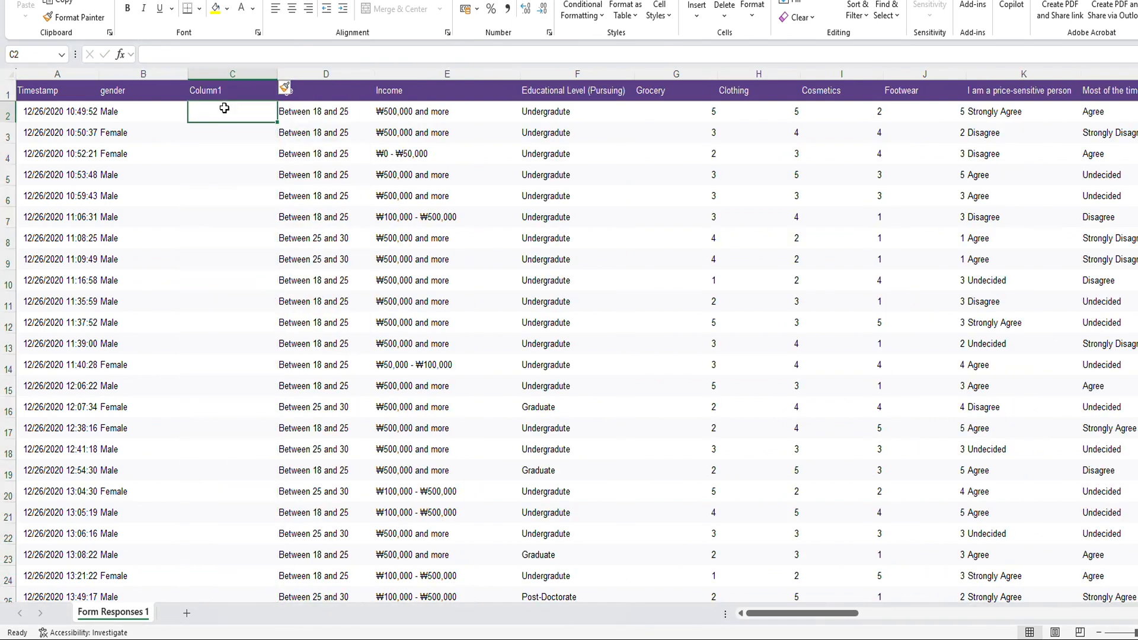
text(1)
click(211, 134)
text(2)
click(269, 155)
text(2)
click(218, 177)
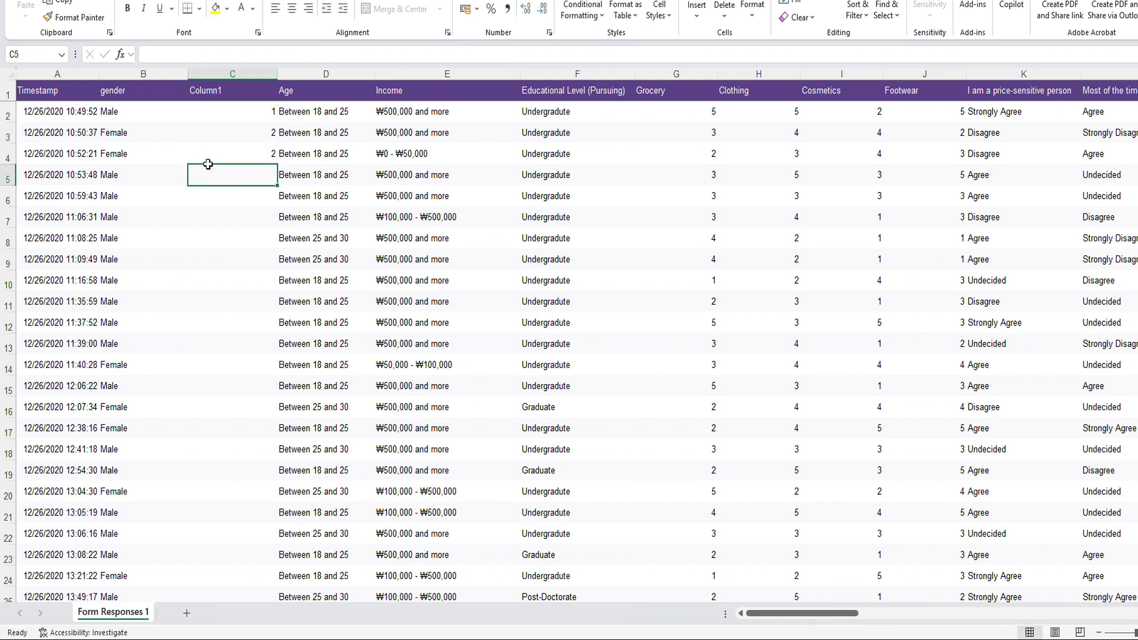
- Insert a column before Income and enter the age codes 1 in E2 and 2 in E8
right_click(399, 67)
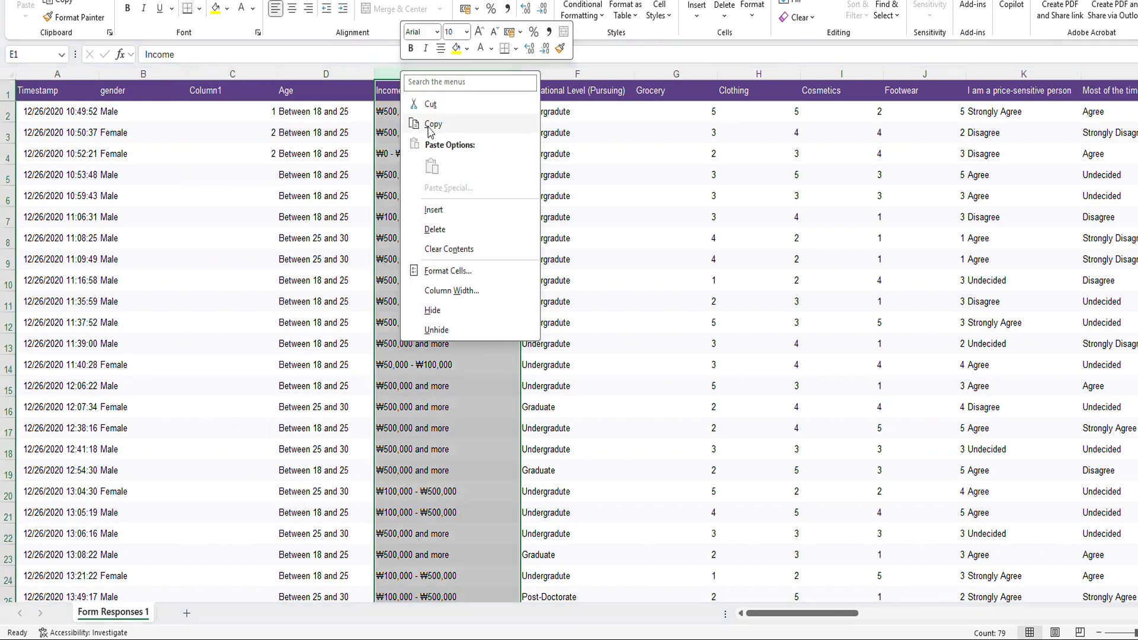
click(435, 209)
click(400, 110)
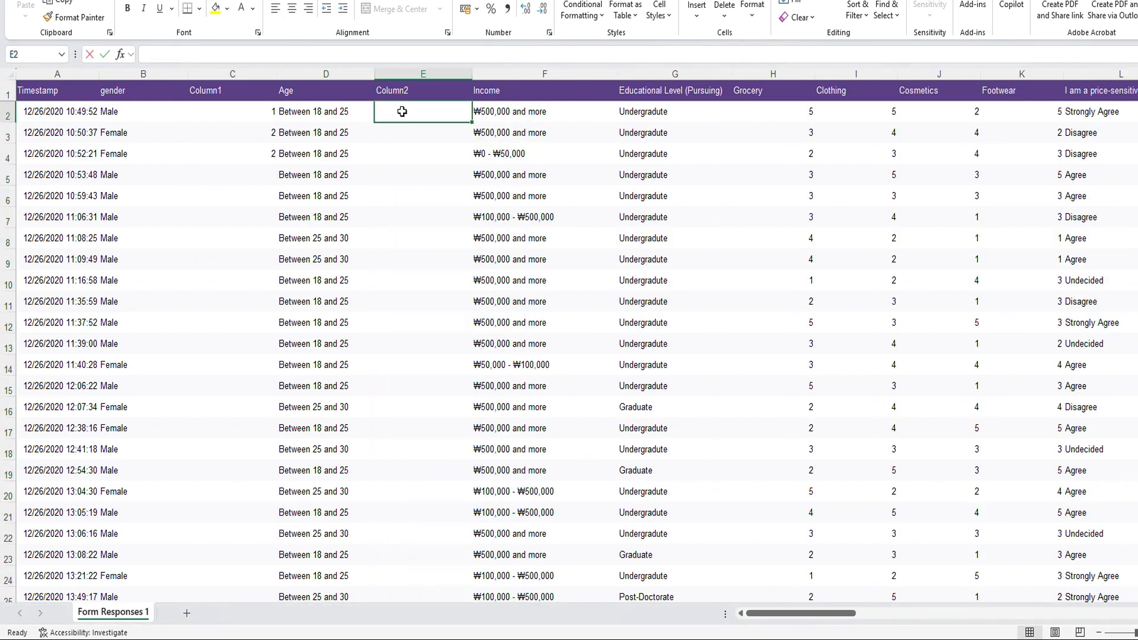
text(1)
click(398, 243)
text(2)
key(Return)
- Enter the age code 1 in each of the cells E3 to E6
click(418, 135)
text(1)
key(Return)
text(1)
key(Return)
text(1)
key(Return)
text(1)
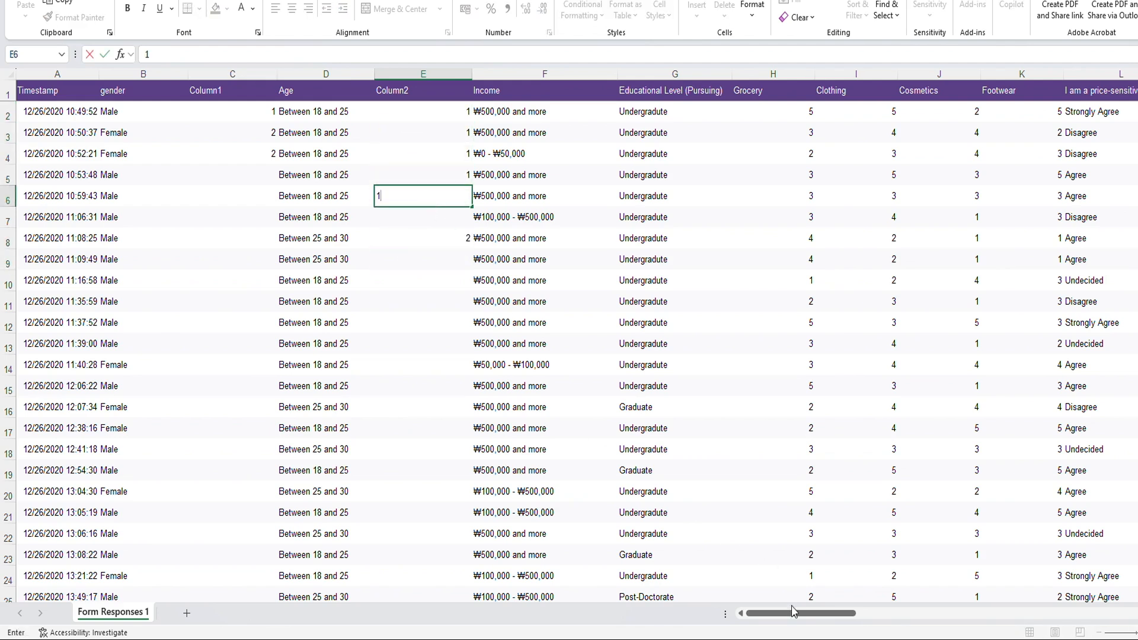
- Examine the numeric ratings in the Grocery, Clothing, Cosmetics and Footwear columns
drag(818, 614, 861, 614)
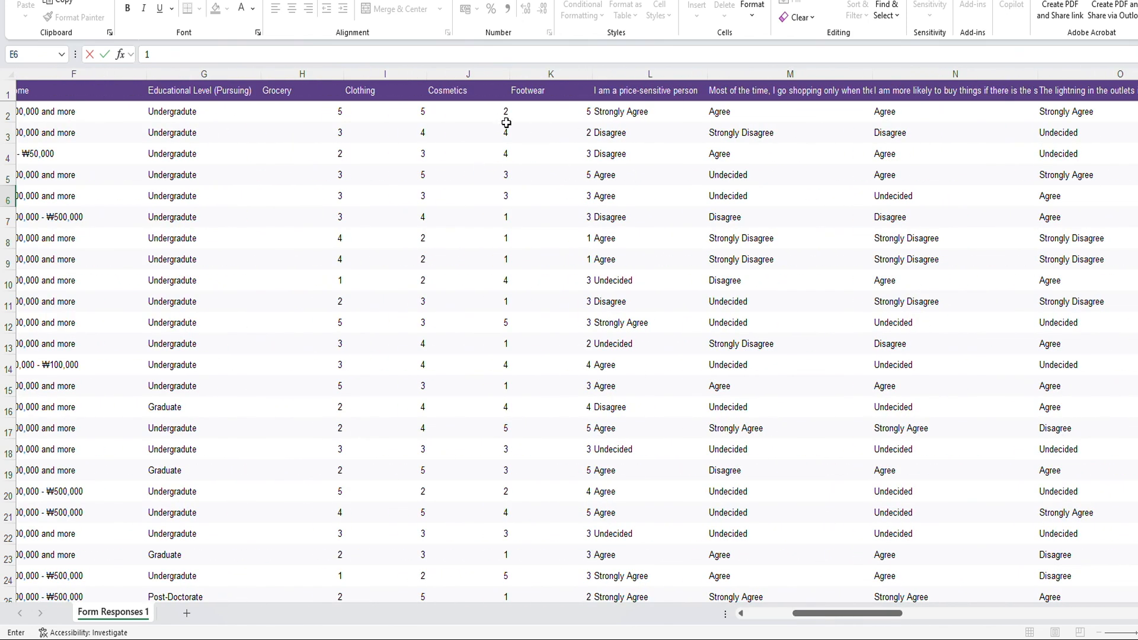
drag(574, 109, 571, 354)
drag(325, 112, 529, 374)
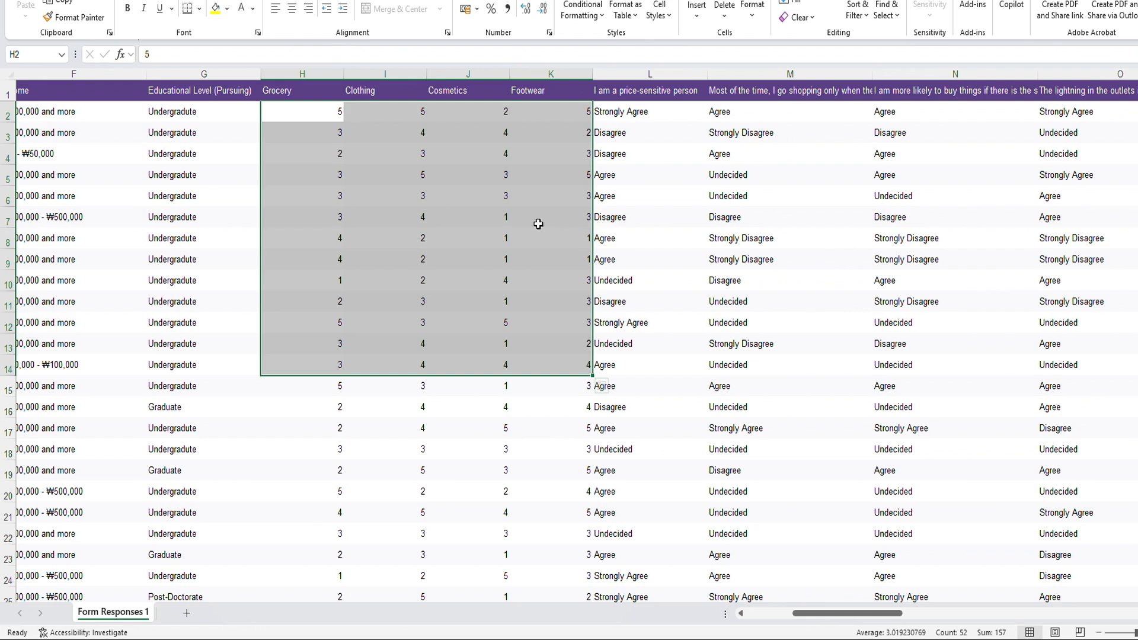
click(460, 219)
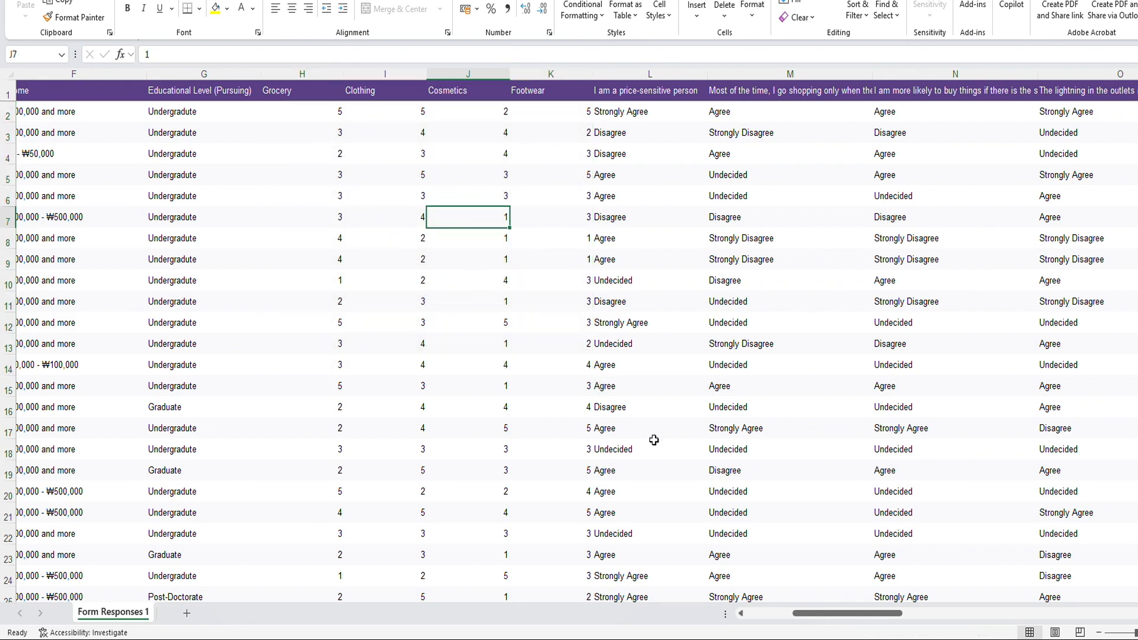
drag(827, 614, 828, 614)
drag(828, 614, 838, 614)
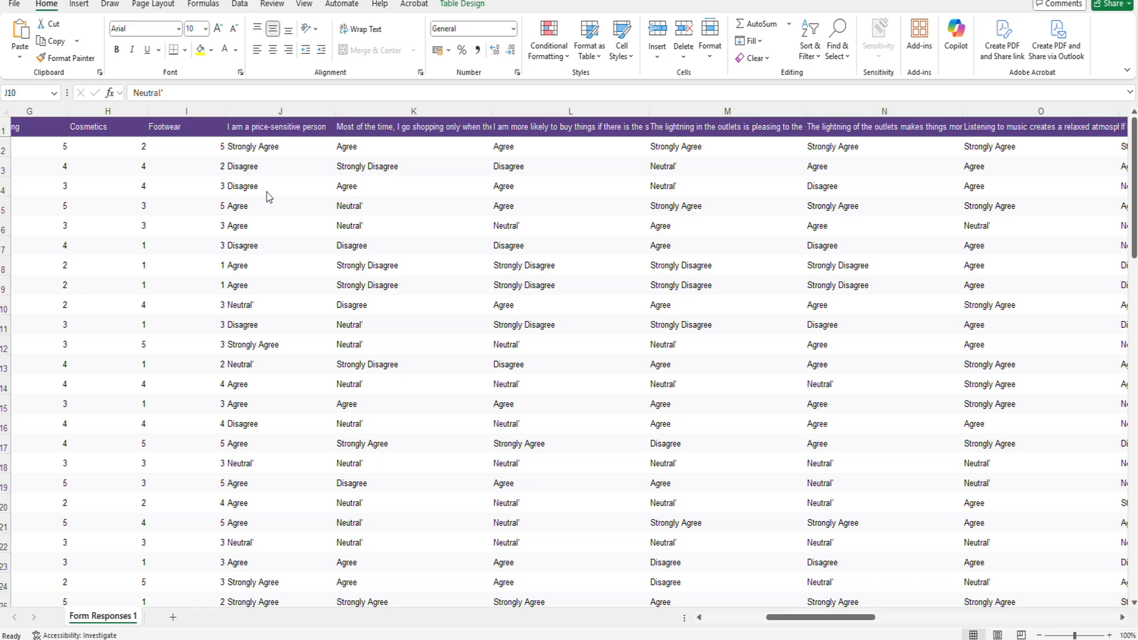
- Examine the text agreement answers in the price-sensitive person column and the column beside it
click(272, 146)
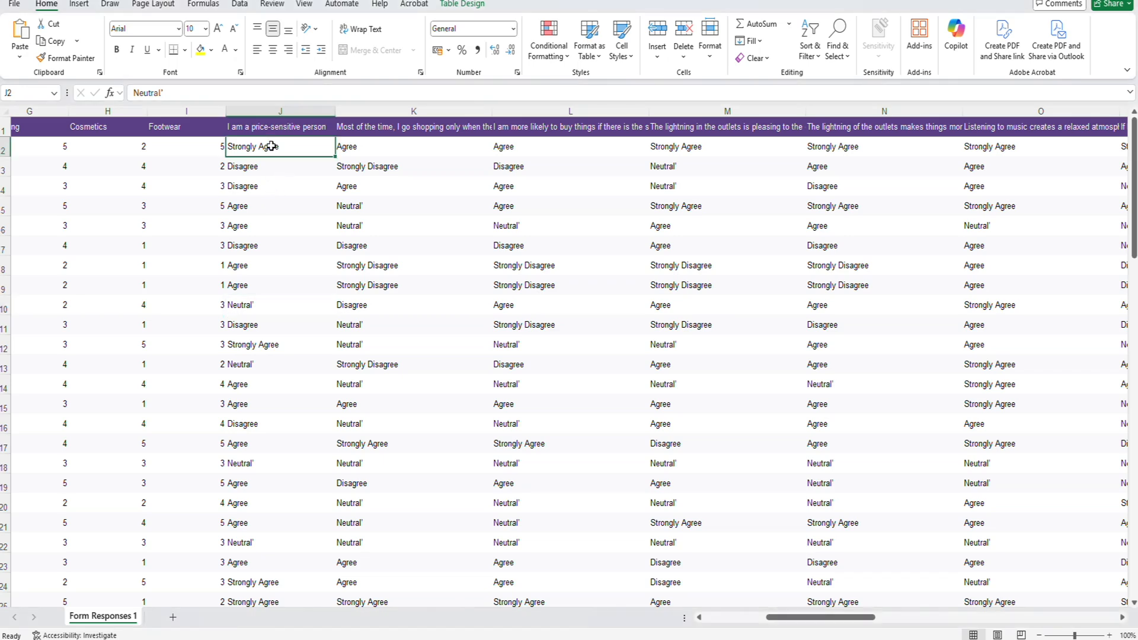
click(267, 171)
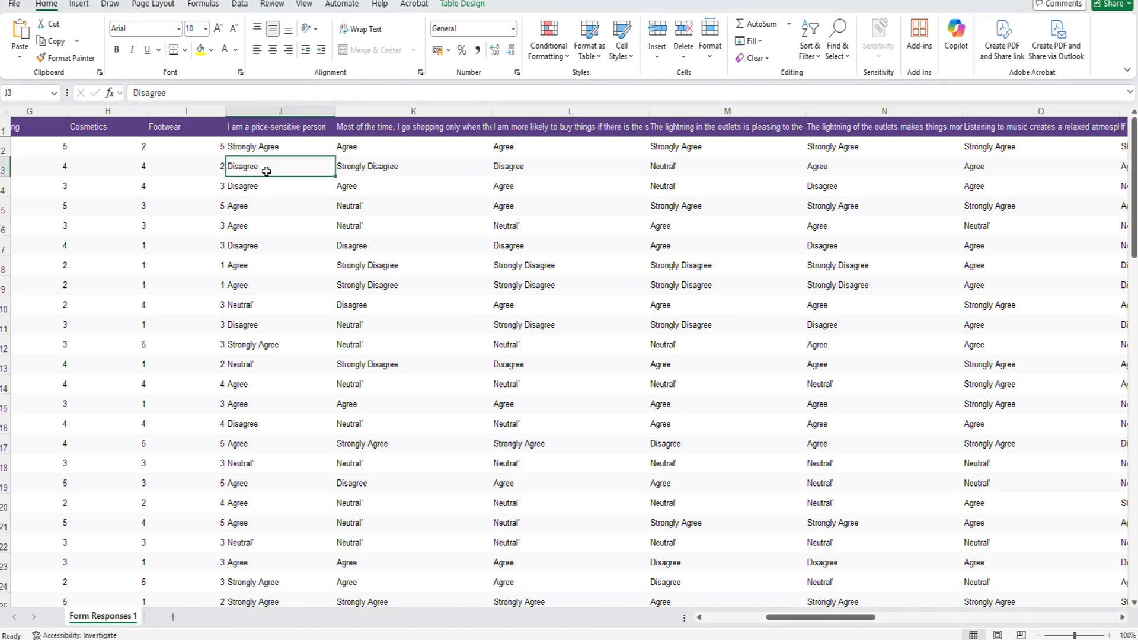
click(370, 170)
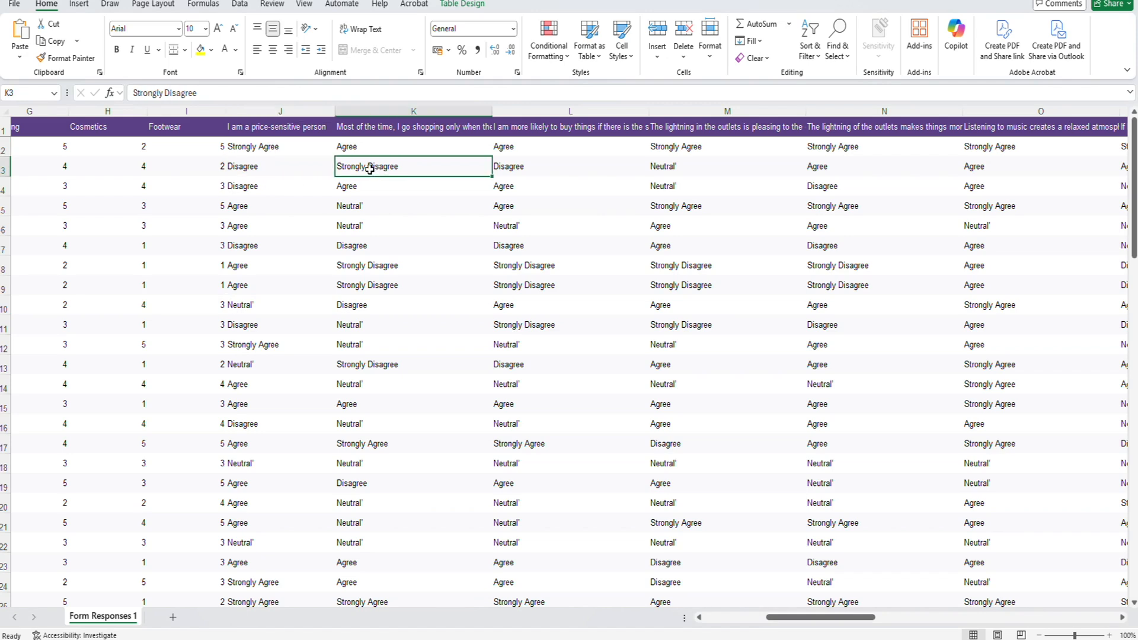
click(285, 149)
click(270, 188)
click(273, 306)
click(291, 206)
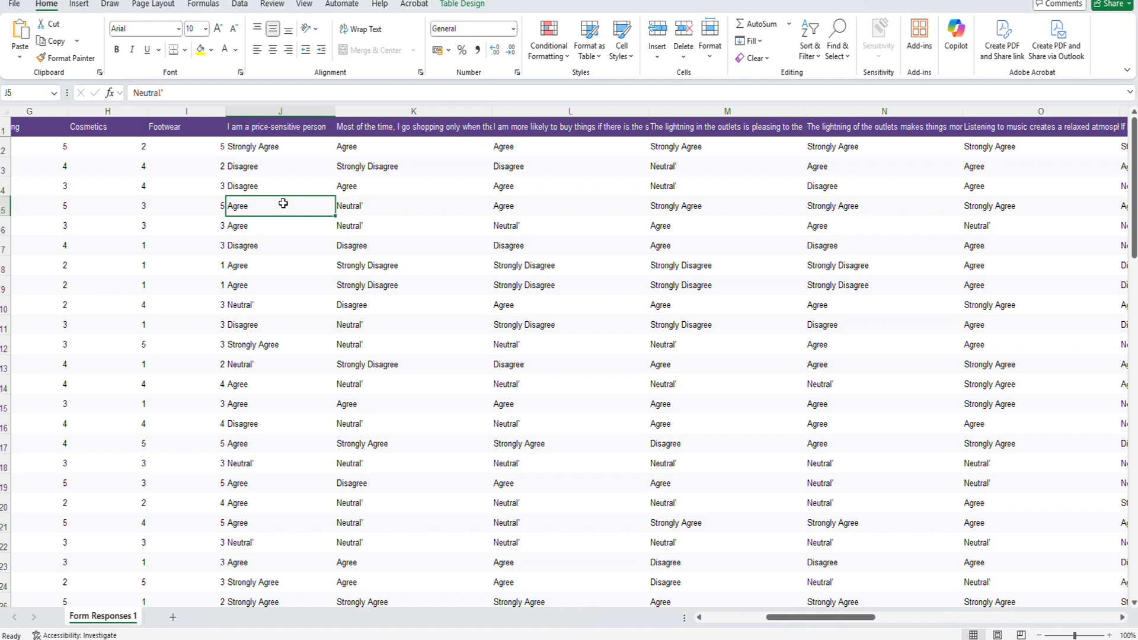
click(271, 168)
click(274, 149)
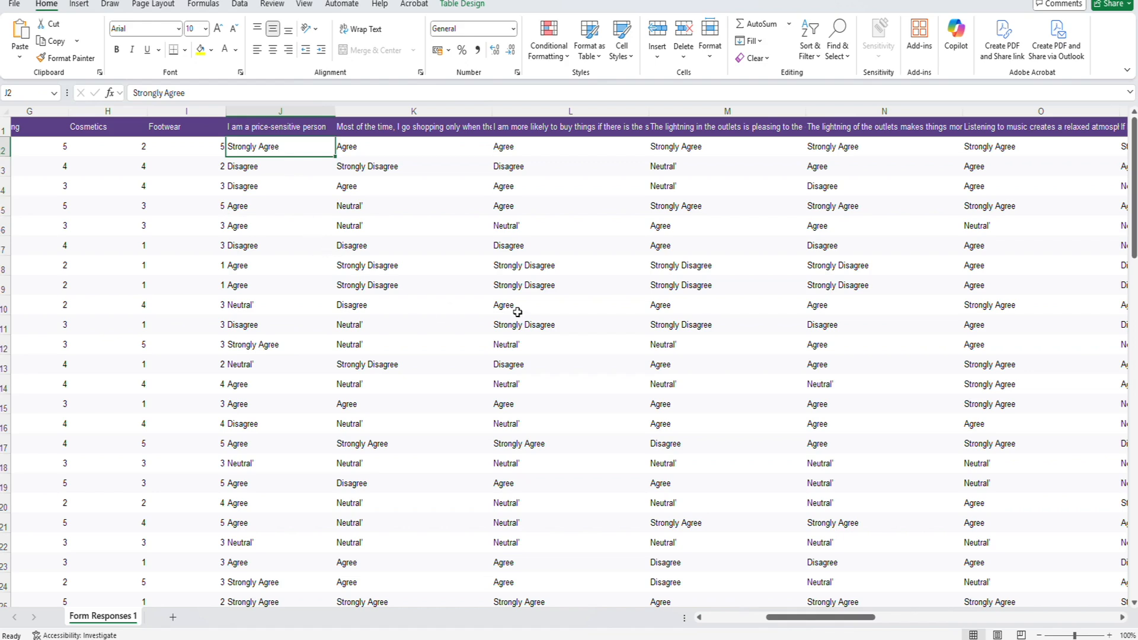
- Open Find and Replace and clear both the search term and the replacement term
key(ctrl+h)
click(656, 378)
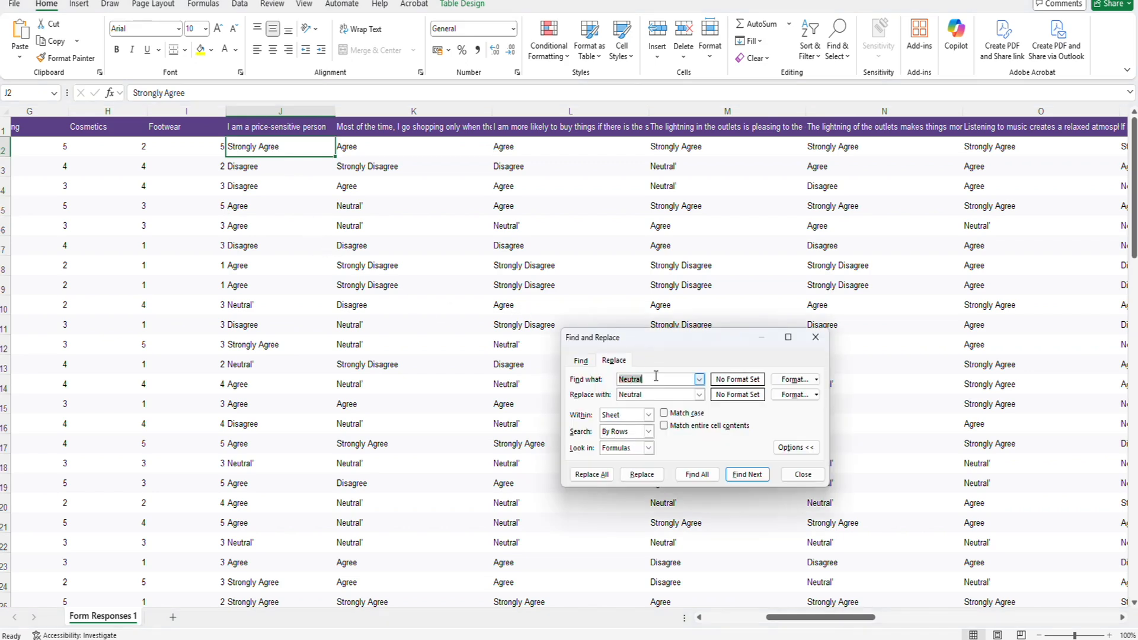
key(BackSpace)
double_click(646, 396)
key(BackSpace)
- Replace every "Strongly Disagree" on the sheet with 1, copying the search text from cell K3
click(661, 382)
drag(182, 97, 105, 95)
key(ctrl+c)
click(366, 170)
click(628, 381)
key(ctrl+v)
click(643, 396)
text(1)
click(589, 474)
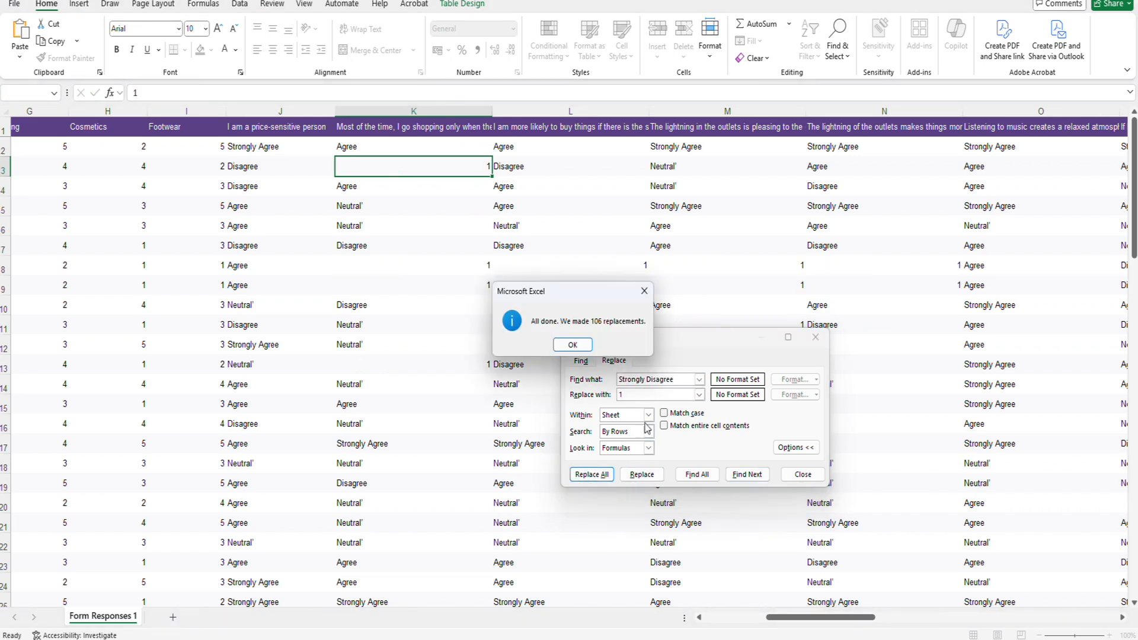
click(573, 345)
- Replace every "Disagree" on the sheet with 2
click(647, 380)
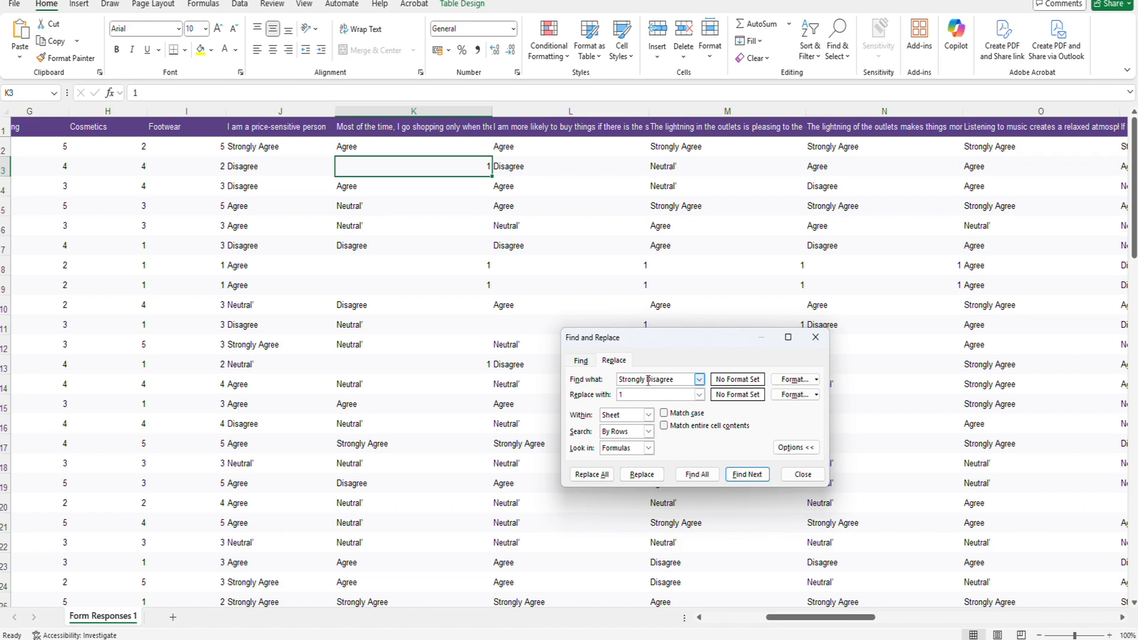
key(BackSpace)
key(BackSpace)
key(BackSpace)
key(BackSpace)
key(BackSpace)
key(BackSpace)
key(BackSpace)
key(BackSpace)
key(BackSpace)
click(637, 391)
text(2)
click(591, 475)
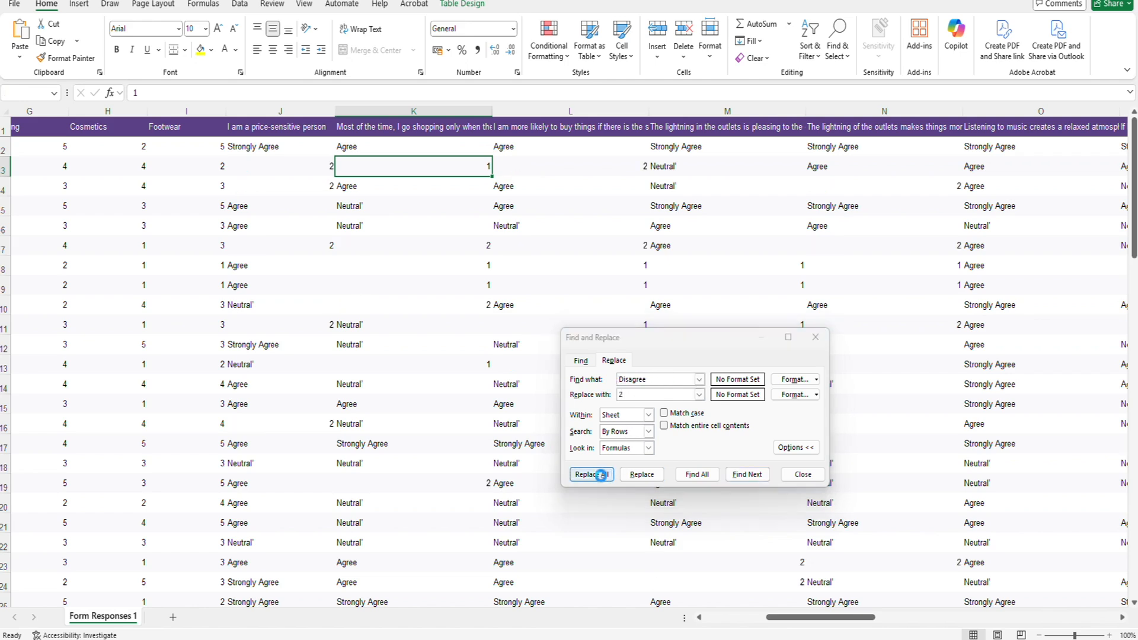
click(573, 345)
- Clear the "Disagree" search term in Find and Replace
drag(648, 379, 604, 384)
key(BackSpace)
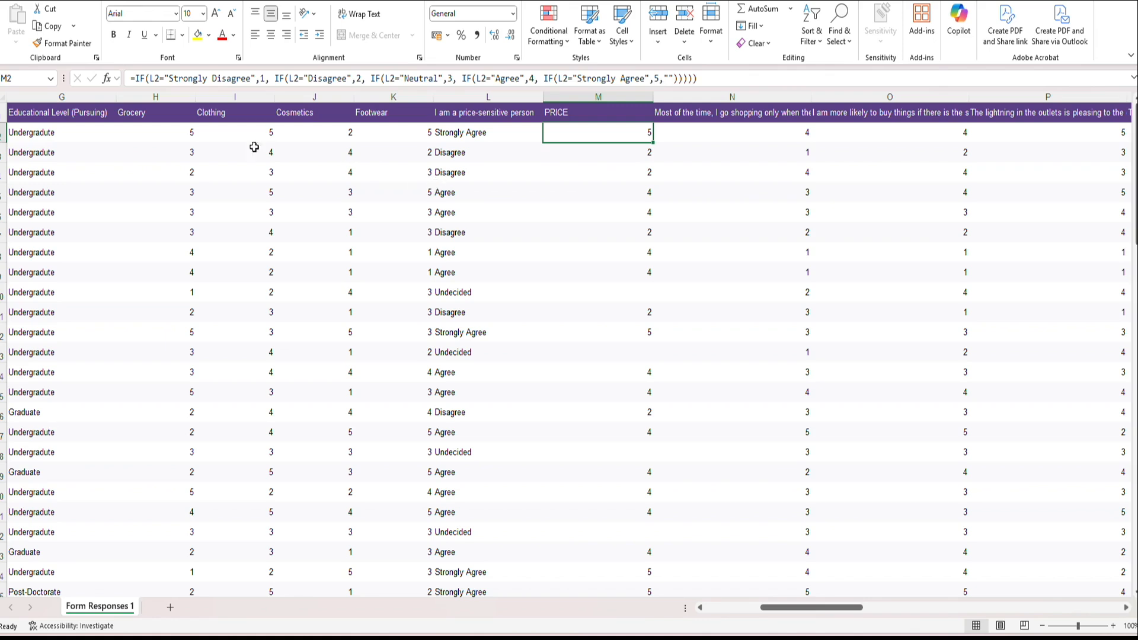
- Examine the text answers in the price-sensitive person column against the numeric codes in the PRICE column
drag(254, 147, 435, 285)
click(451, 274)
click(530, 174)
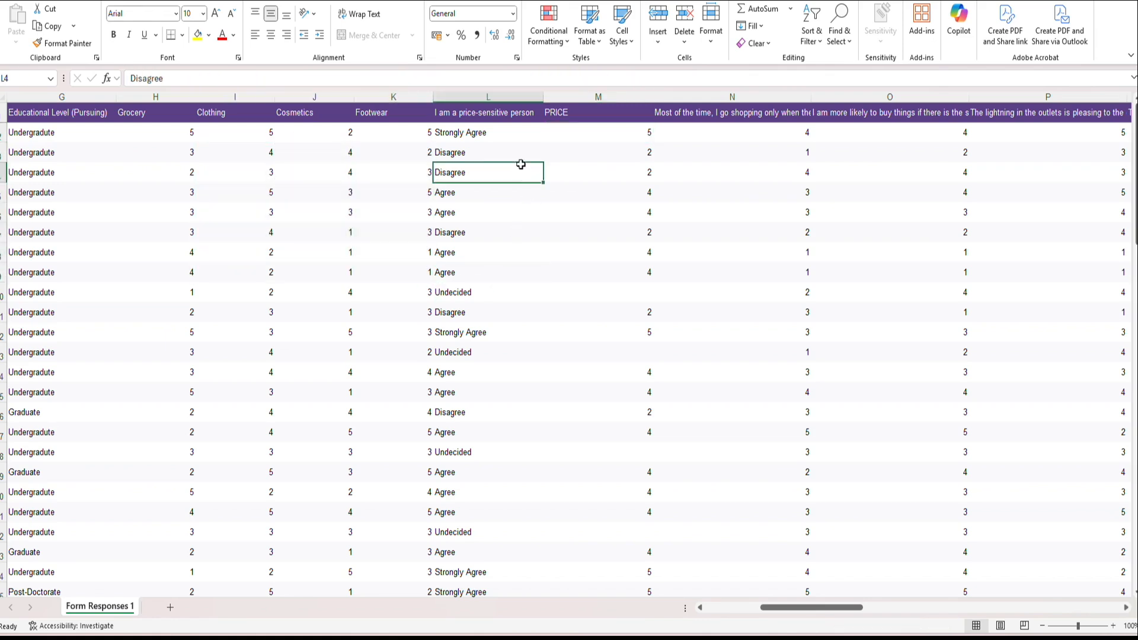
click(572, 96)
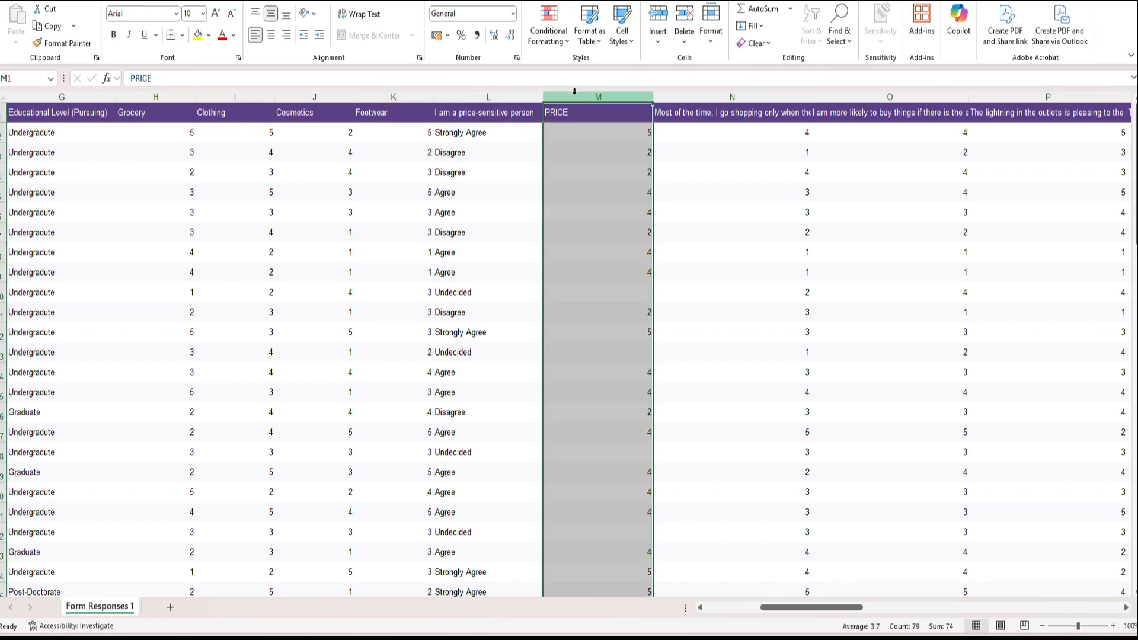
click(590, 137)
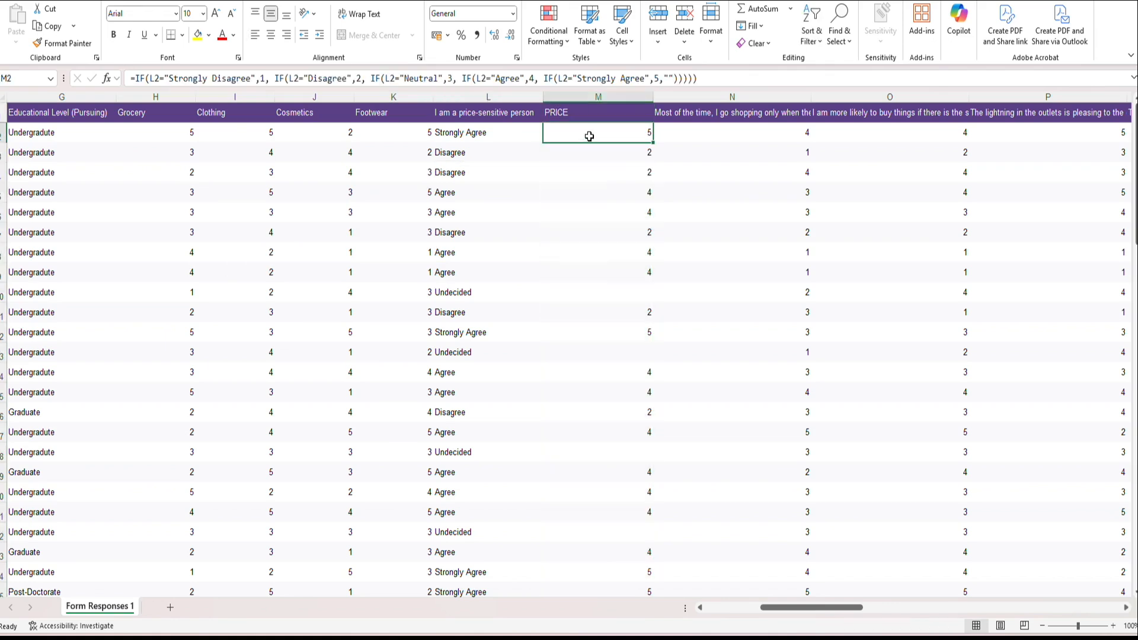
- Confirm the nested IF formula in M2 that scores Strongly Disagree through Strongly Agree as 1 to 5, and fill it down to M24
drag(706, 78, 119, 75)
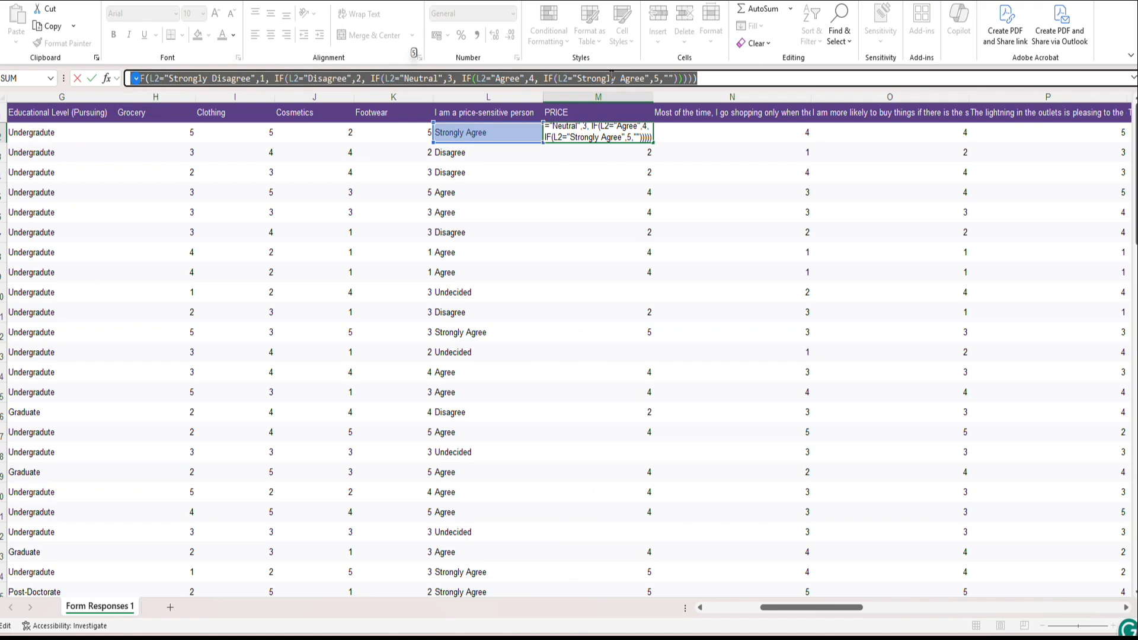
click(727, 77)
key(Return)
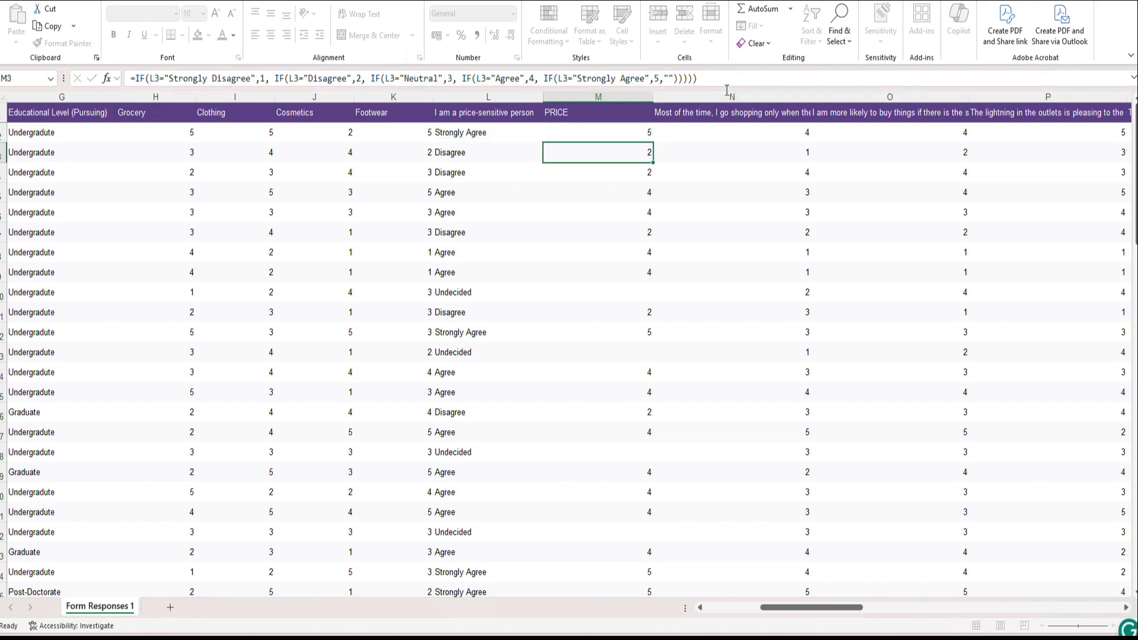
click(624, 127)
drag(653, 144, 645, 585)
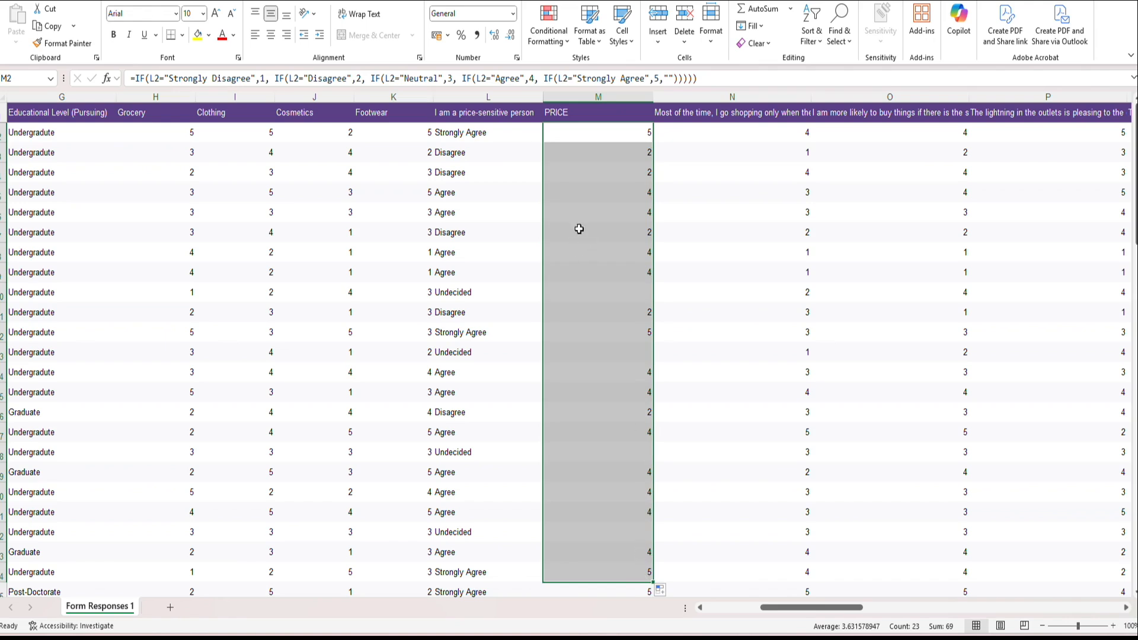
- Change the "Undecided" answer in cell L10 to "Neutral"
click(465, 292)
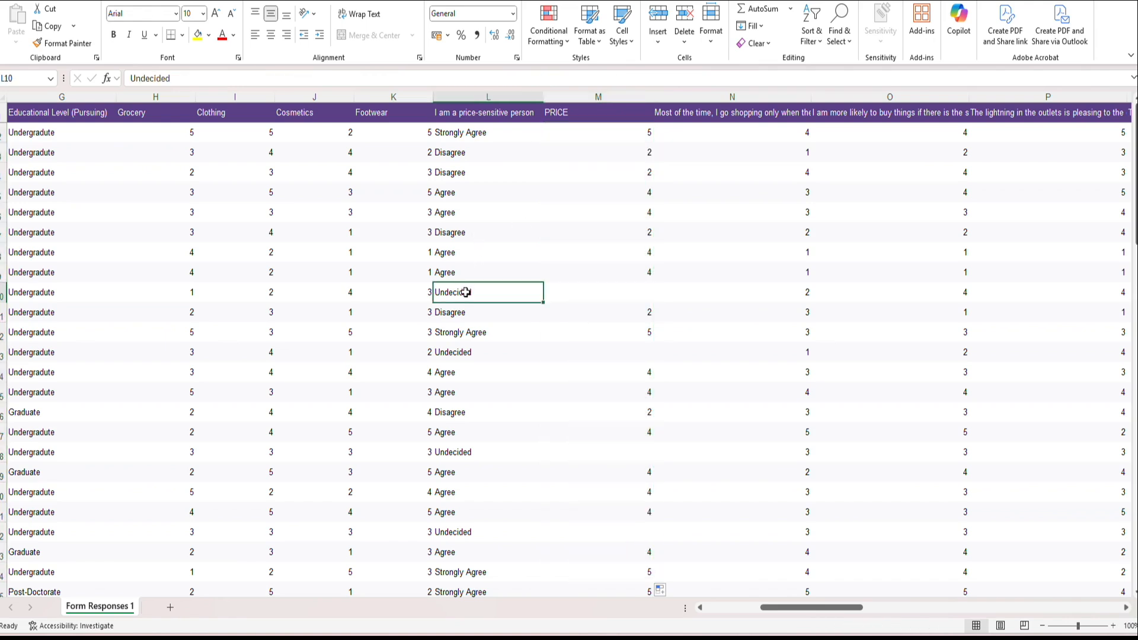
key(Caps_Lock)
text(Neutral)
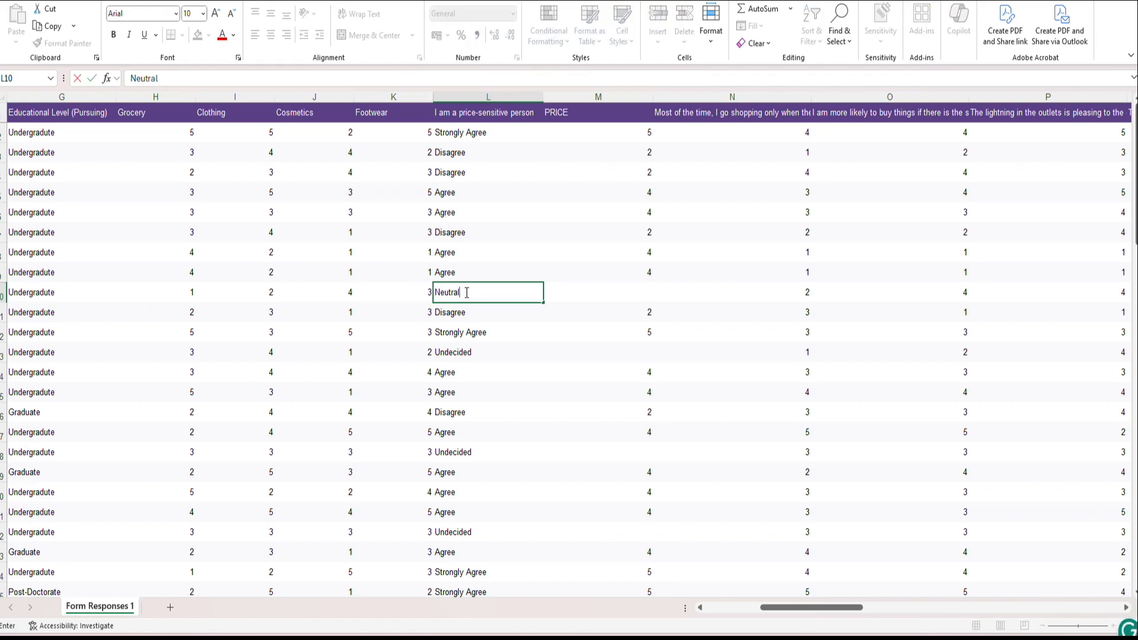
key(Return)
- Copy "Neutral" from L10 over the "Undecided" answers in L18, L13 and L22
click(466, 292)
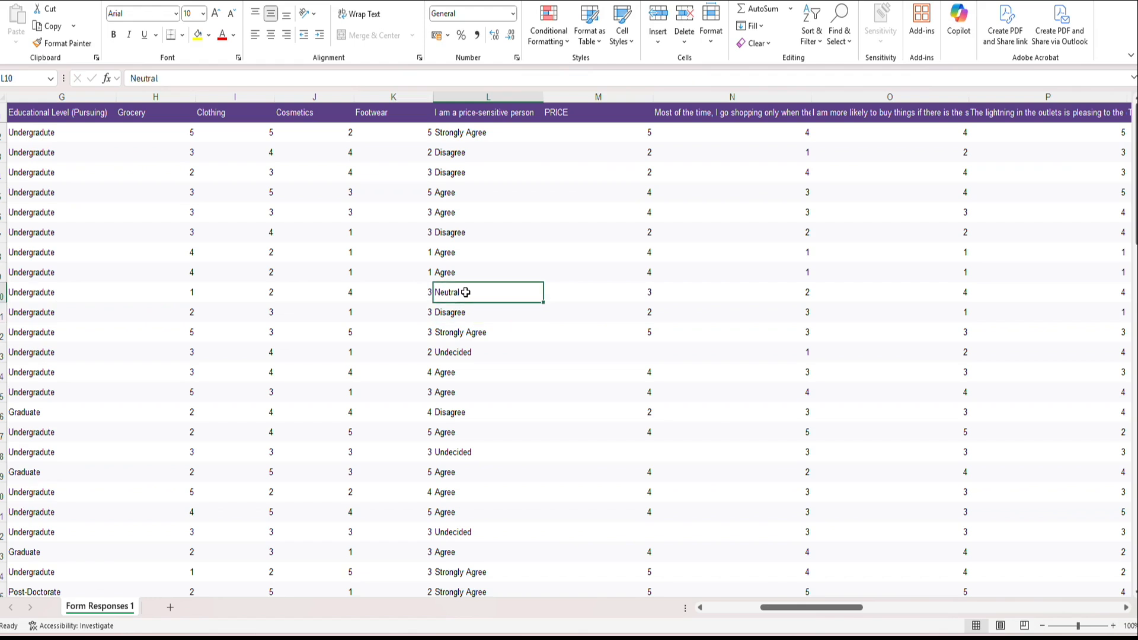
key(ctrl+c)
click(465, 453)
key(ctrl+v)
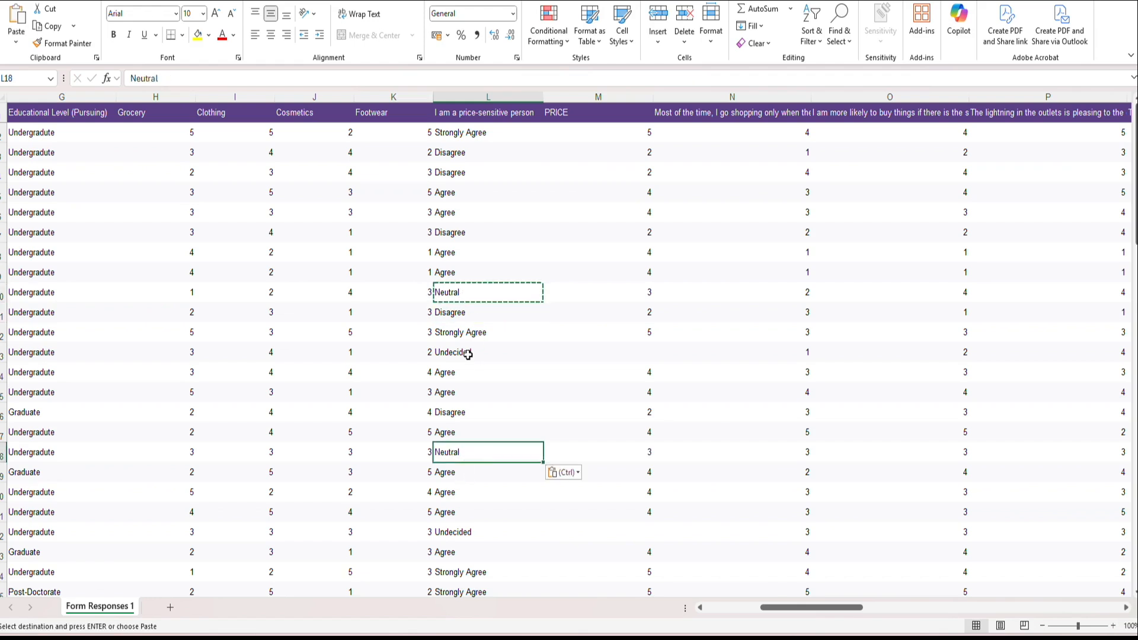
click(469, 352)
key(ctrl+v)
click(651, 191)
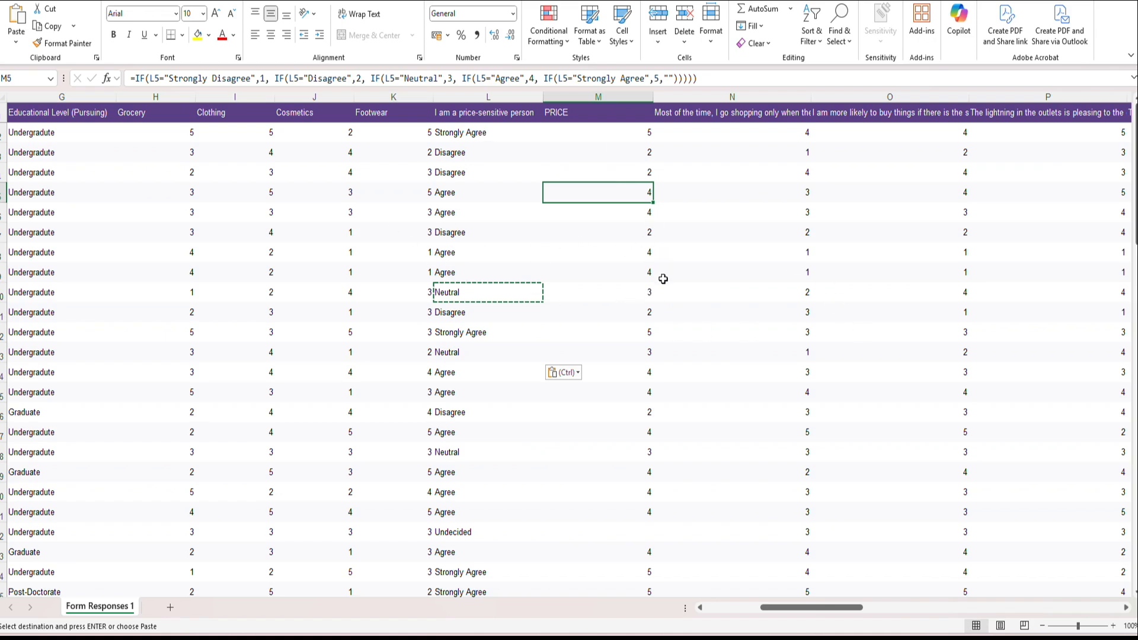
click(493, 531)
key(ctrl+v)
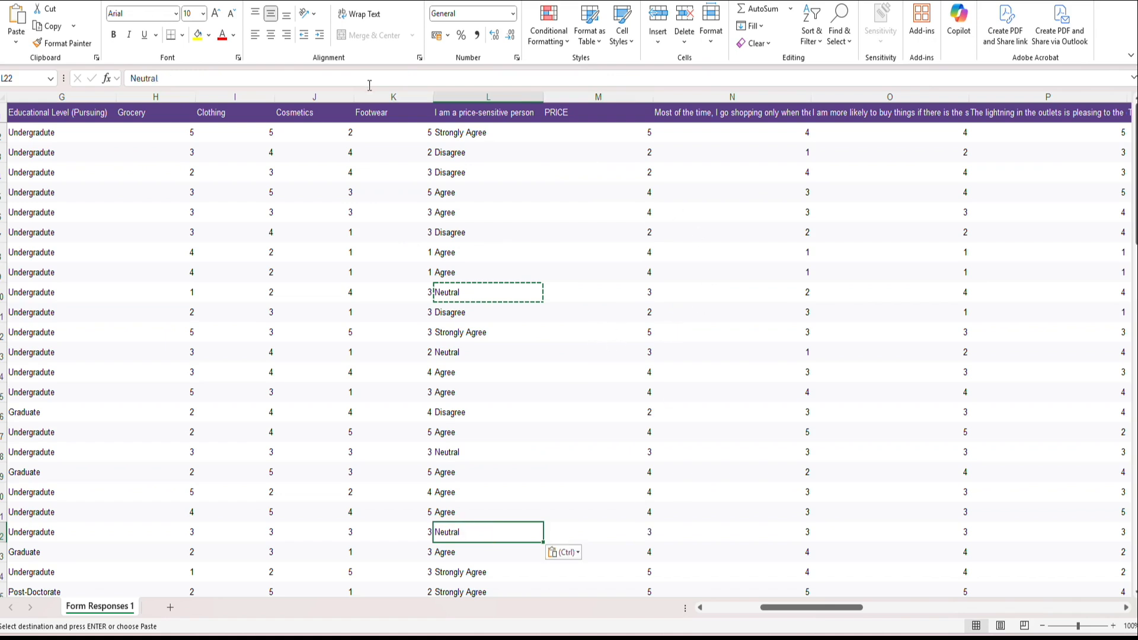
- Replace the price-sensitive person header in L1 with a short name beginning with "Pri"
click(491, 112)
triple_click(245, 78)
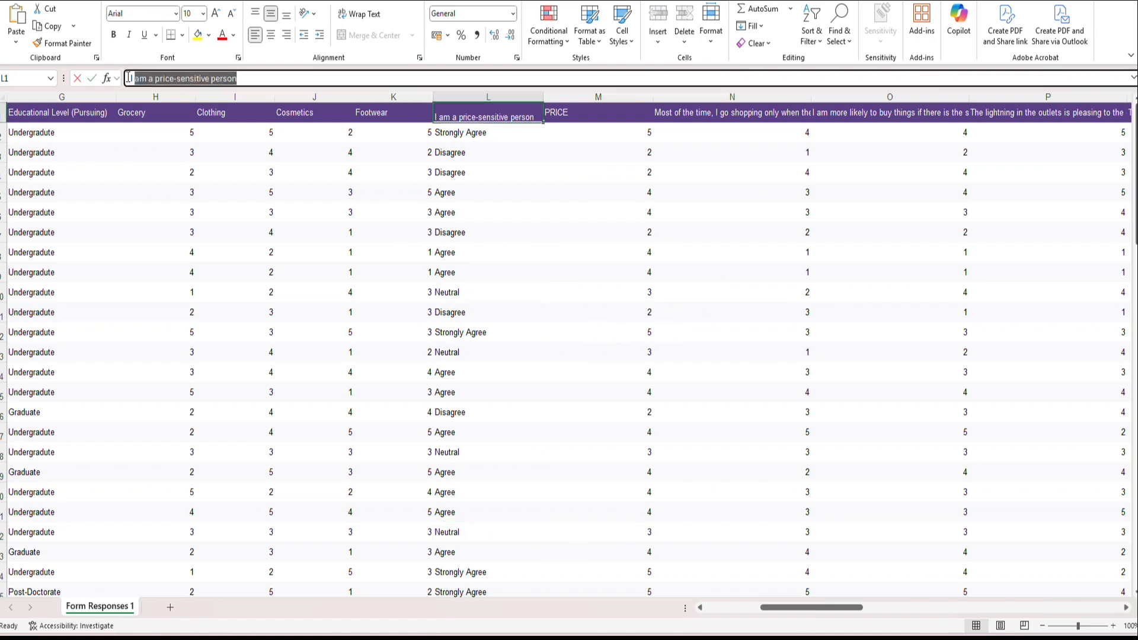
key(Caps_Lock)
text(Pri)
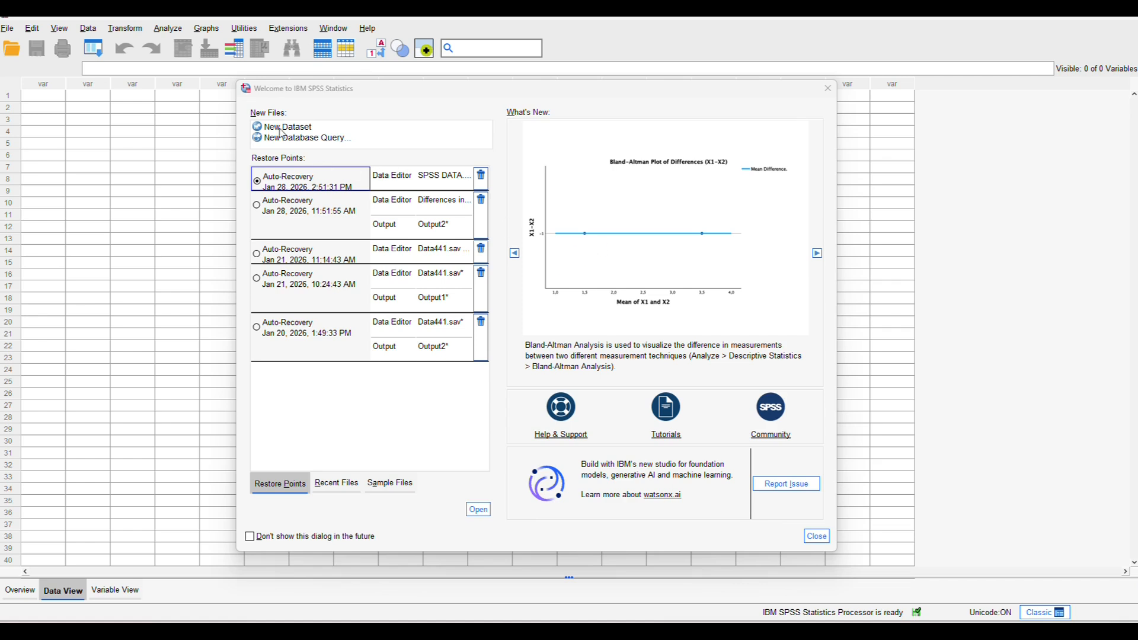
- Switch to SPSS Statistics, dismiss the welcome dialog and choose "Impulsive buying behavior (Responses) (1).xlsx" as the Excel file to import
click(818, 538)
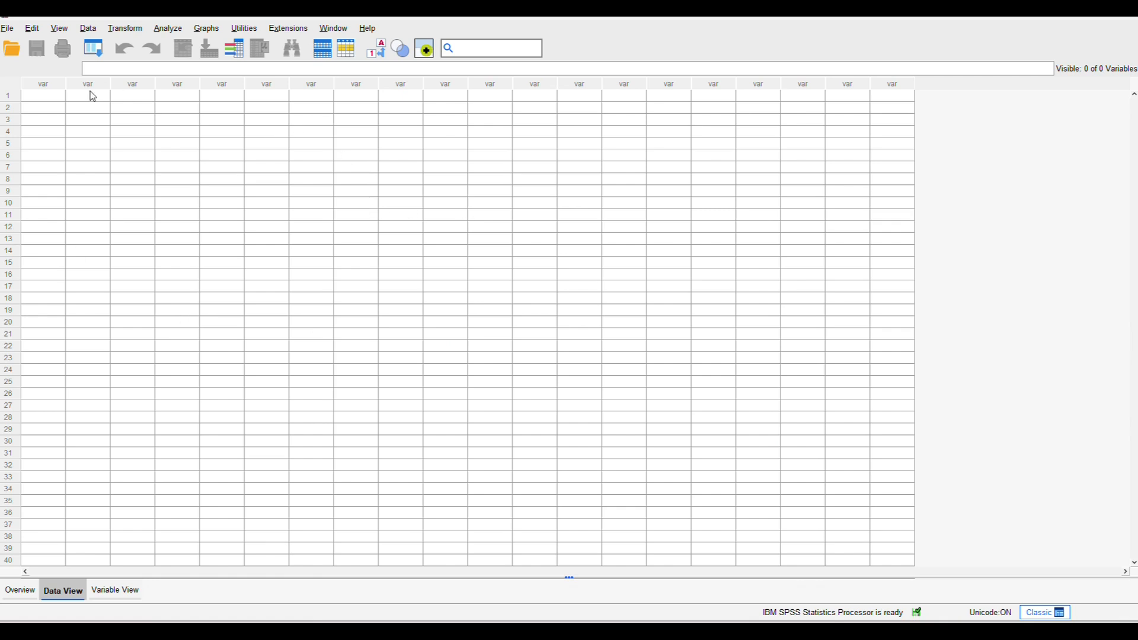
click(9, 30)
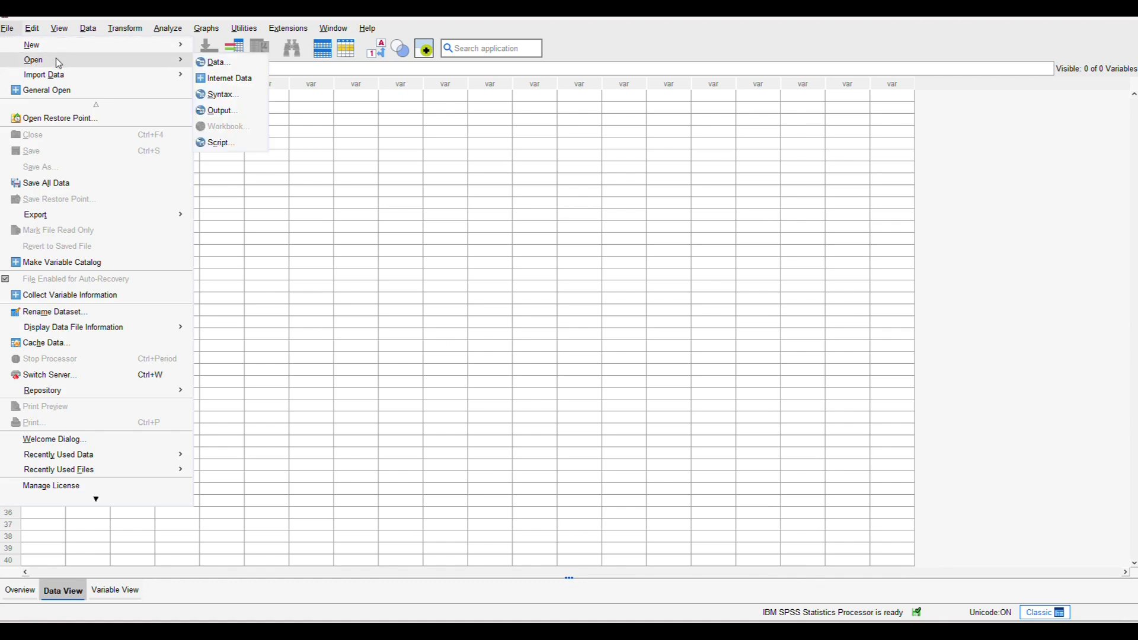
mouse_move(66, 75)
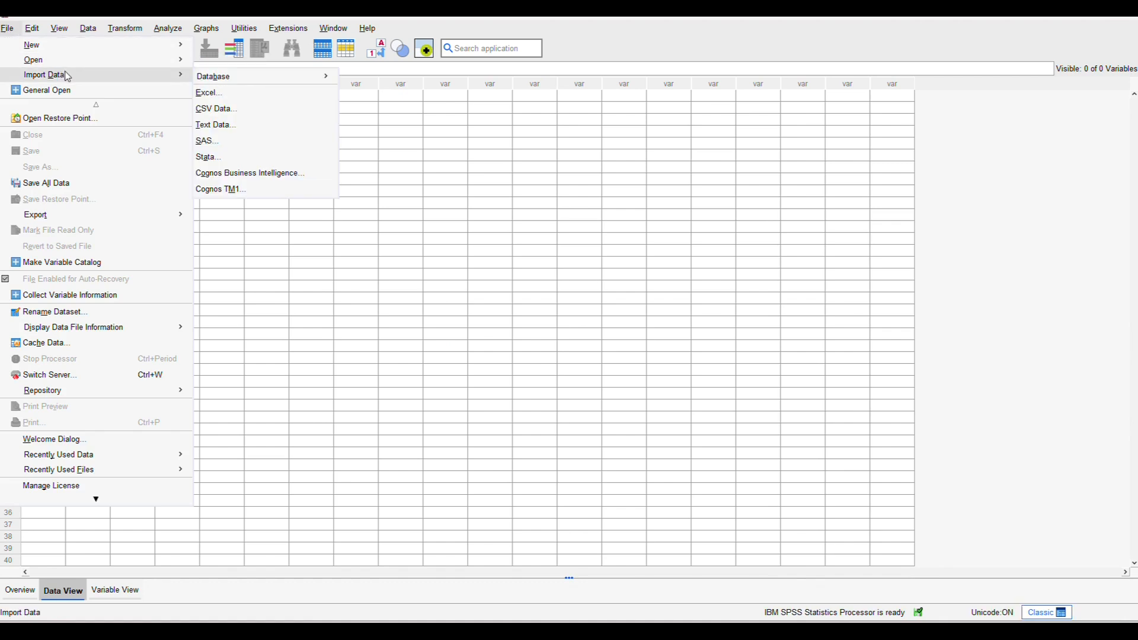
click(220, 96)
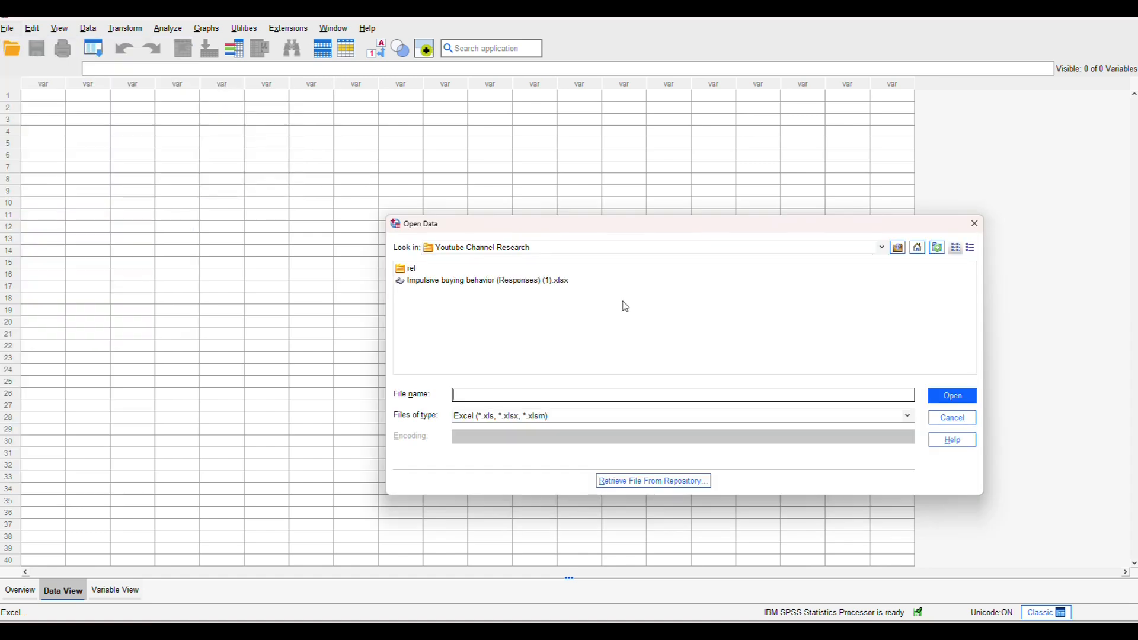
click(534, 282)
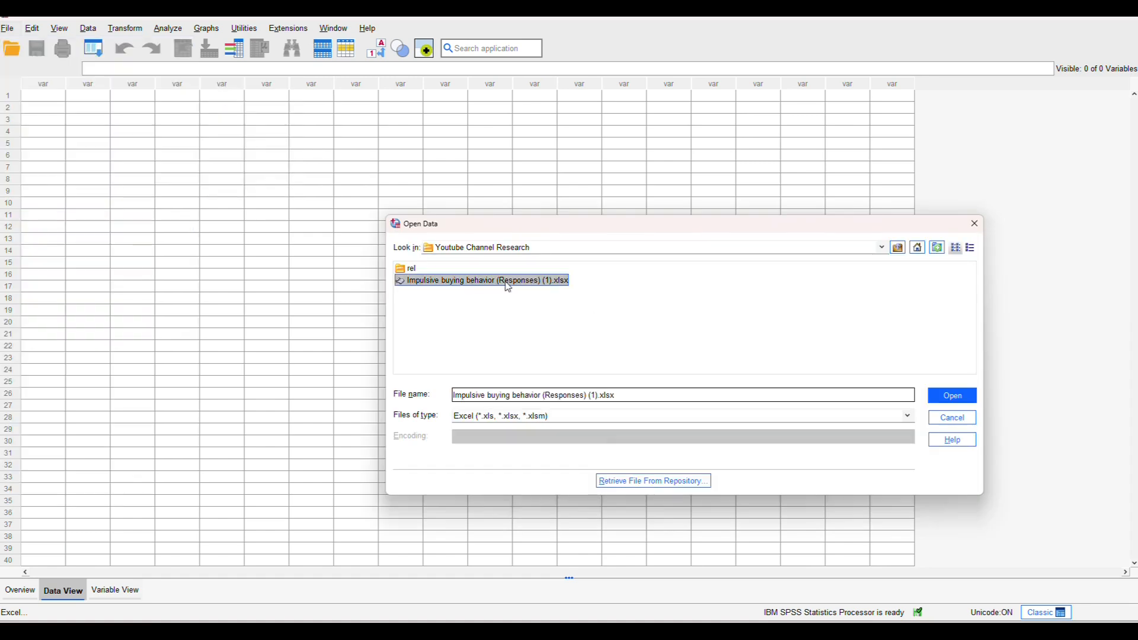
click(947, 397)
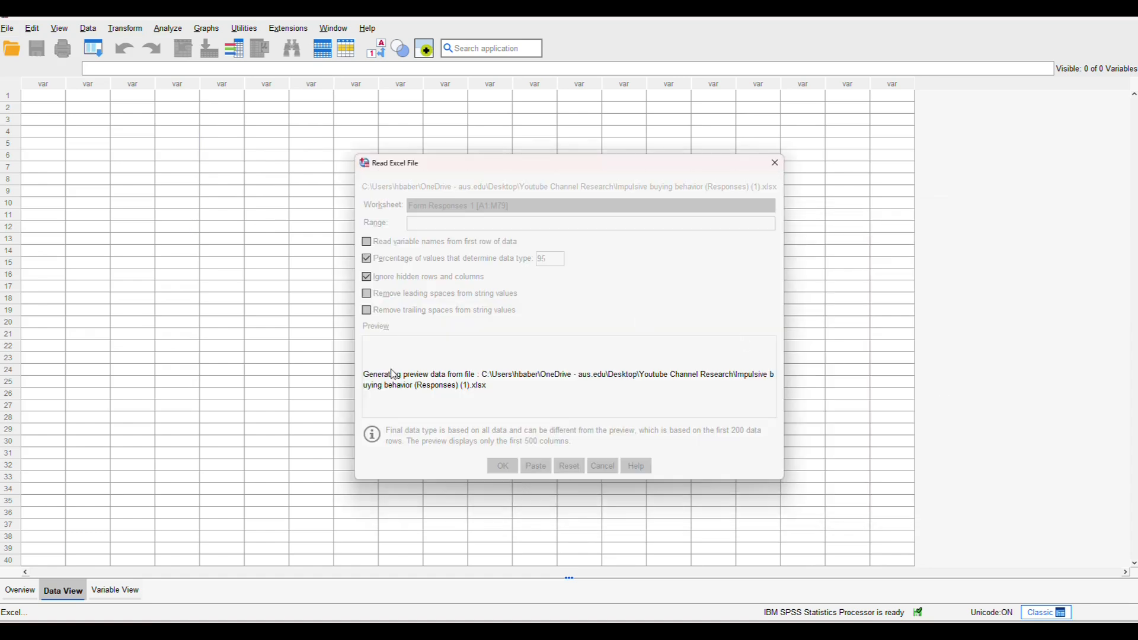
- Import the Form Responses 1 worksheet with variable names read from the first row of data
click(367, 242)
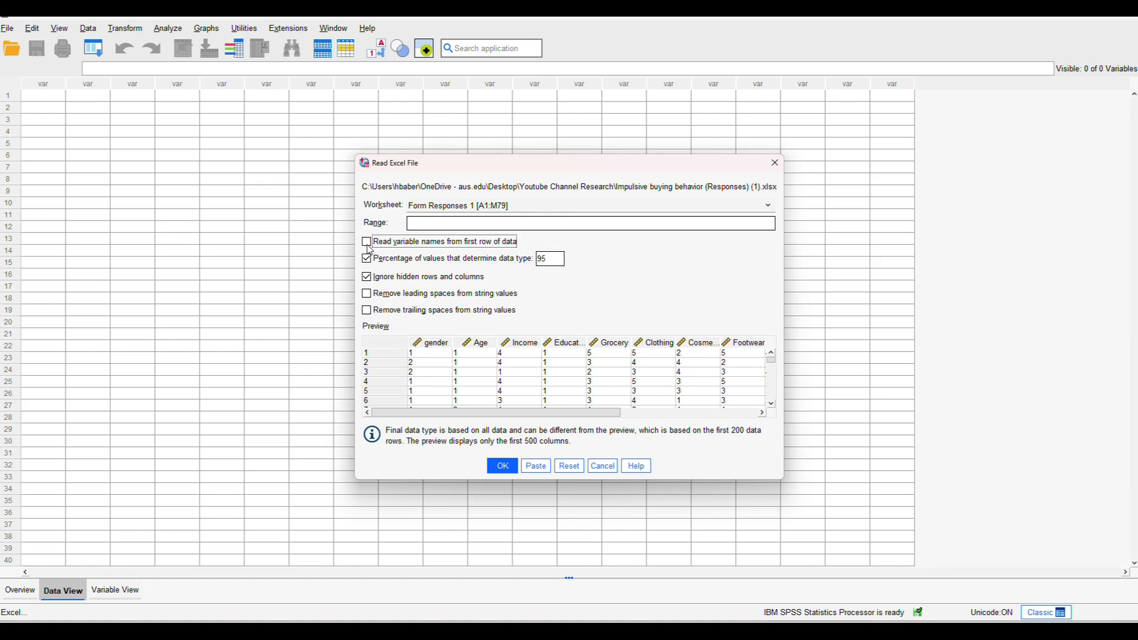
click(367, 243)
click(503, 466)
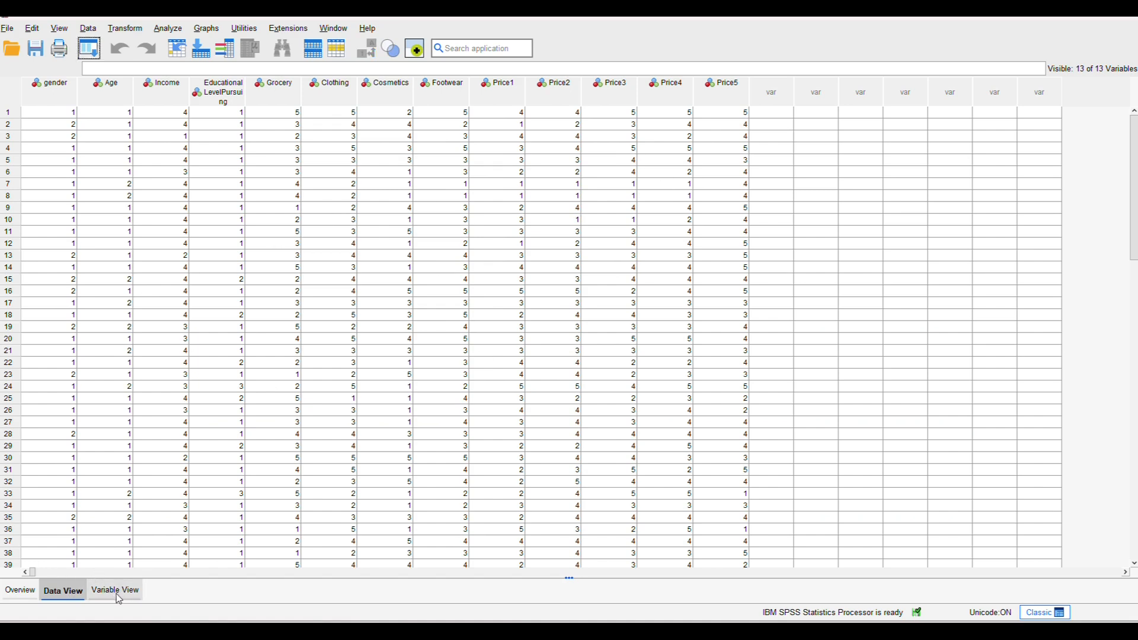
- In Variable View, add the value label 1 = Male to the gender variable
click(122, 594)
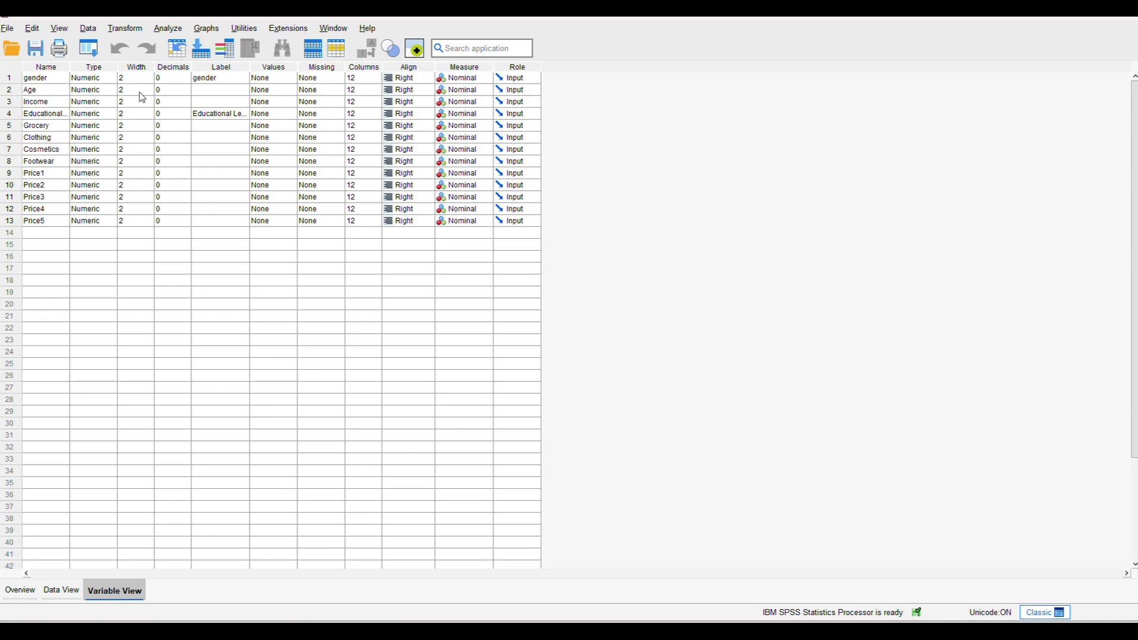
click(44, 80)
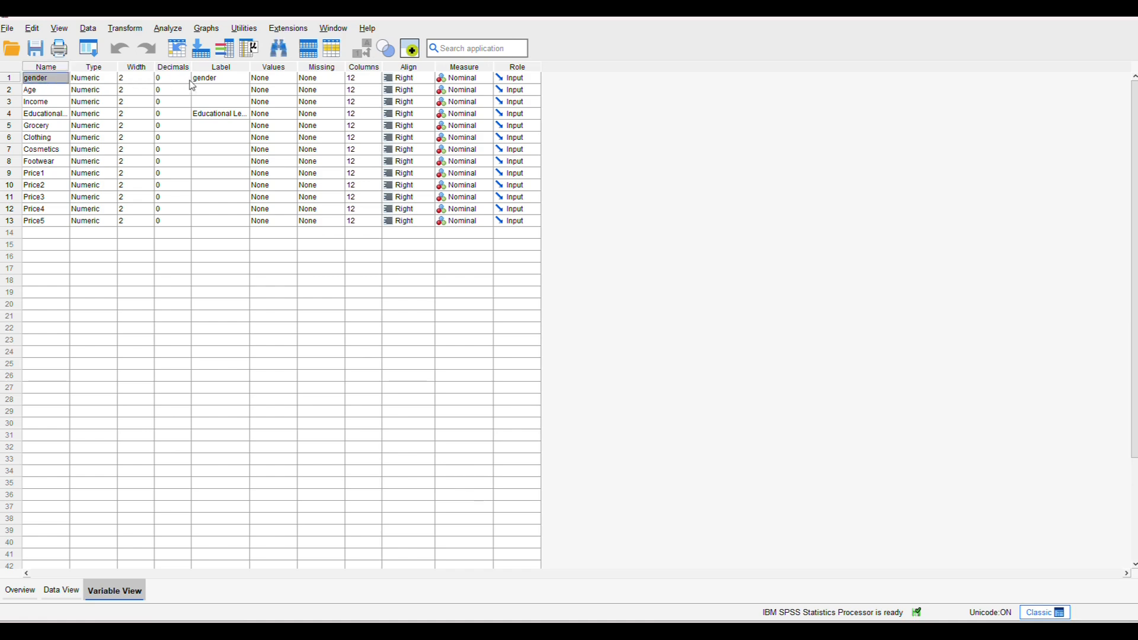
click(261, 81)
click(292, 78)
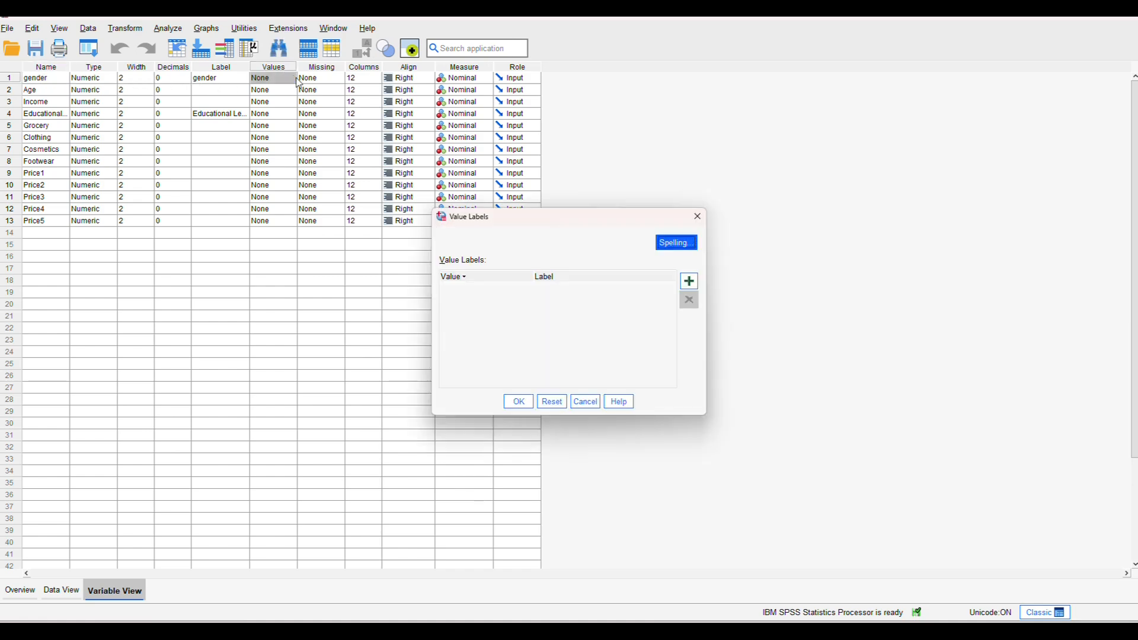
click(689, 280)
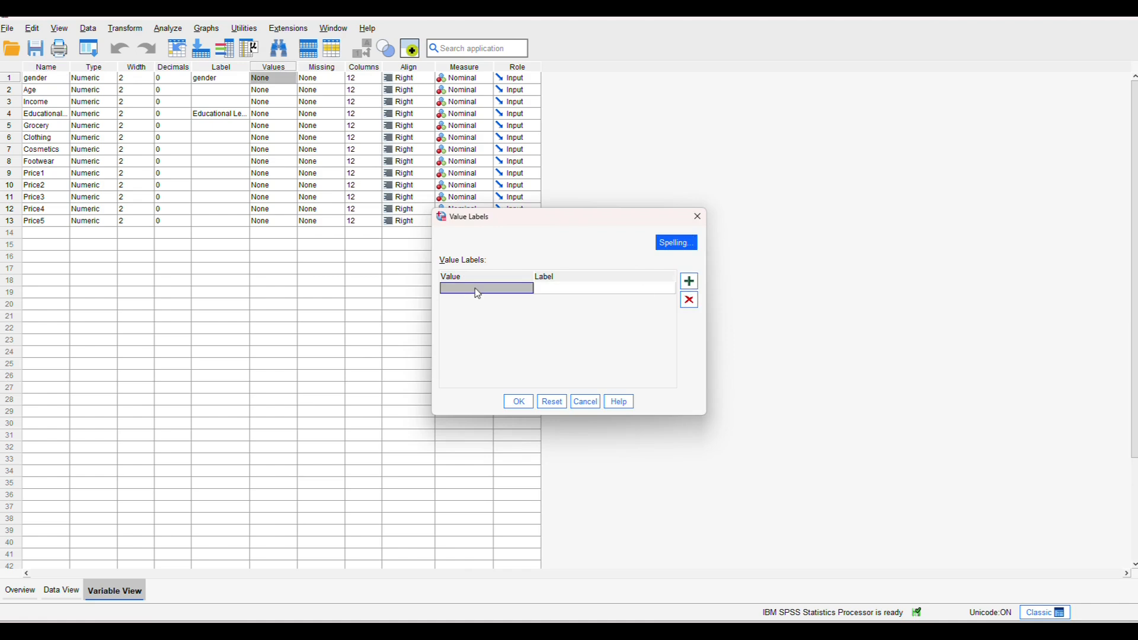
click(478, 290)
click(575, 286)
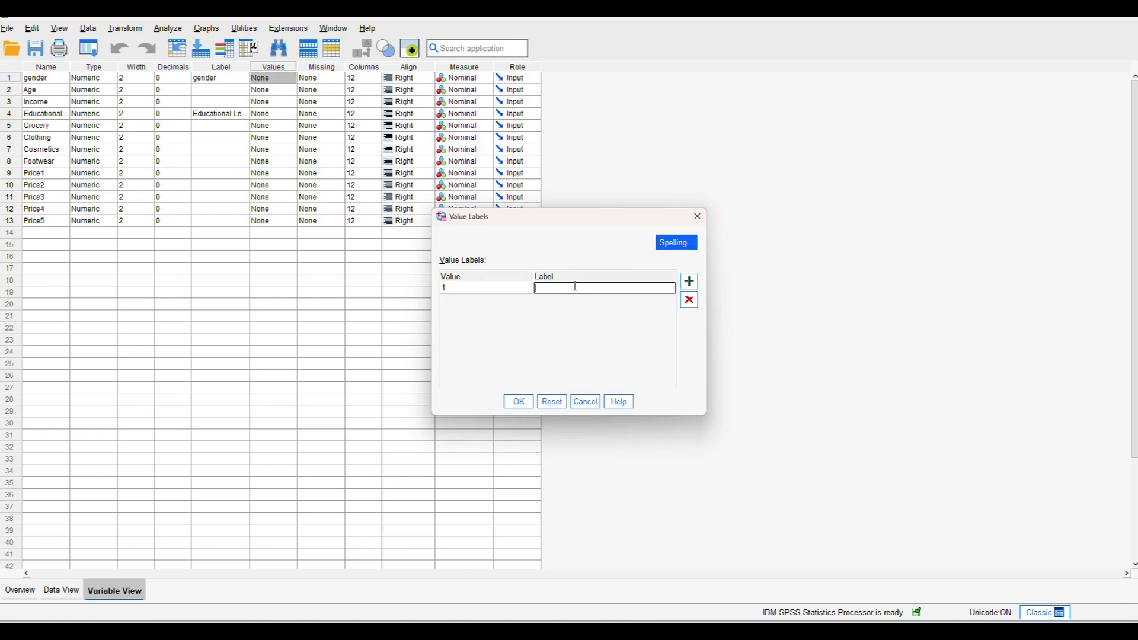
key(Caps_Lock)
text(Male)
- Add the value label 2 = Female to gender and apply the labels
click(689, 281)
click(486, 301)
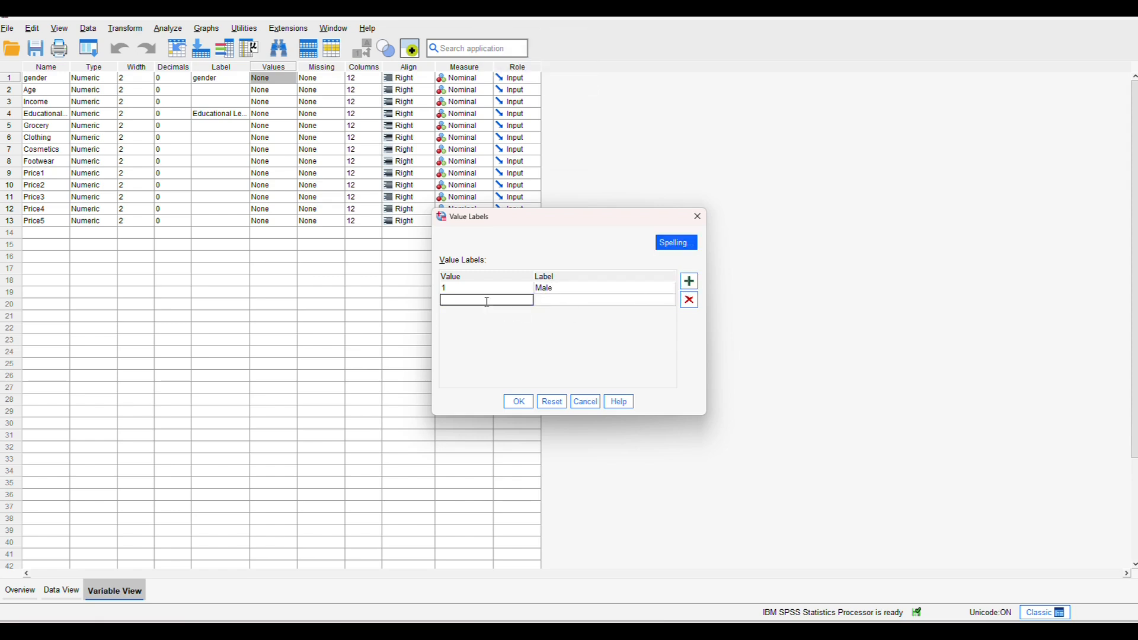
text(2)
click(554, 300)
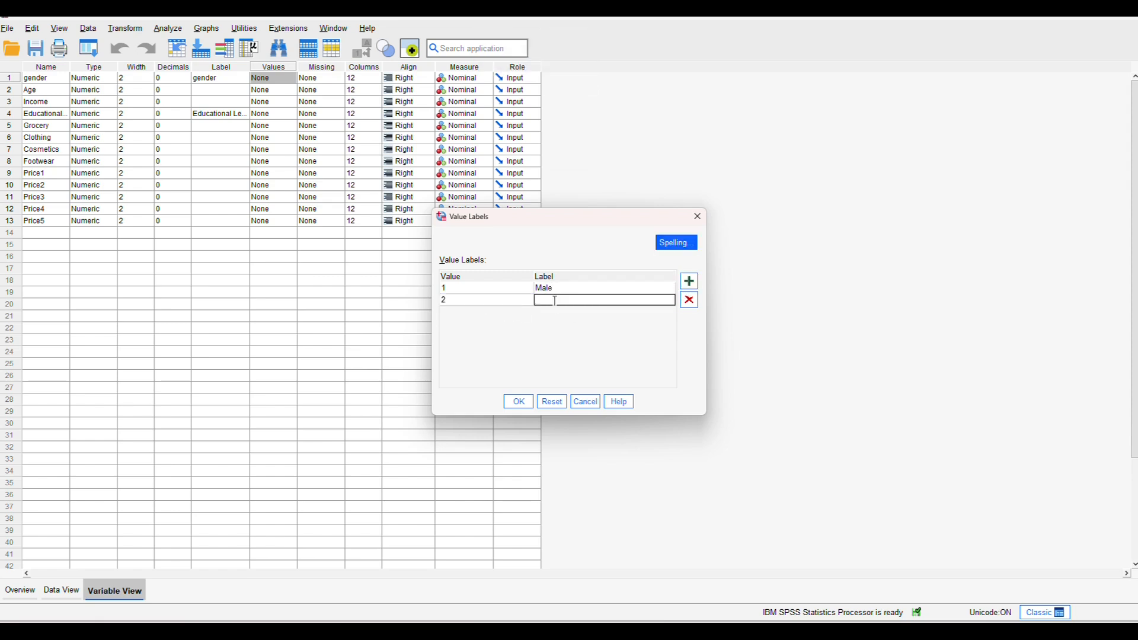
key(Caps_Lock)
text(Female)
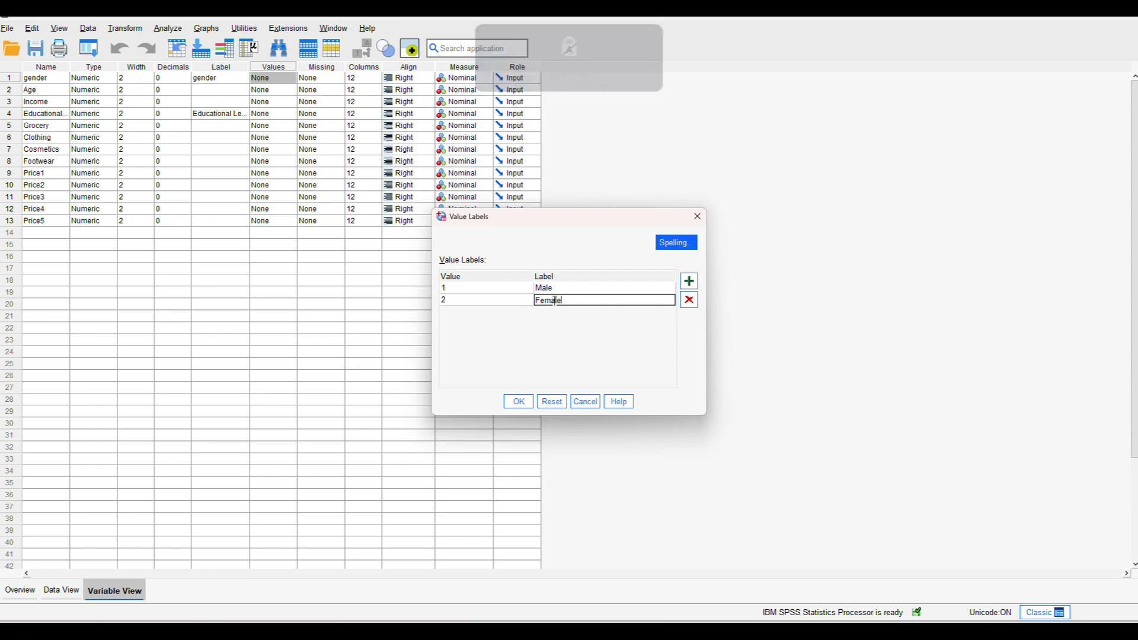
click(515, 402)
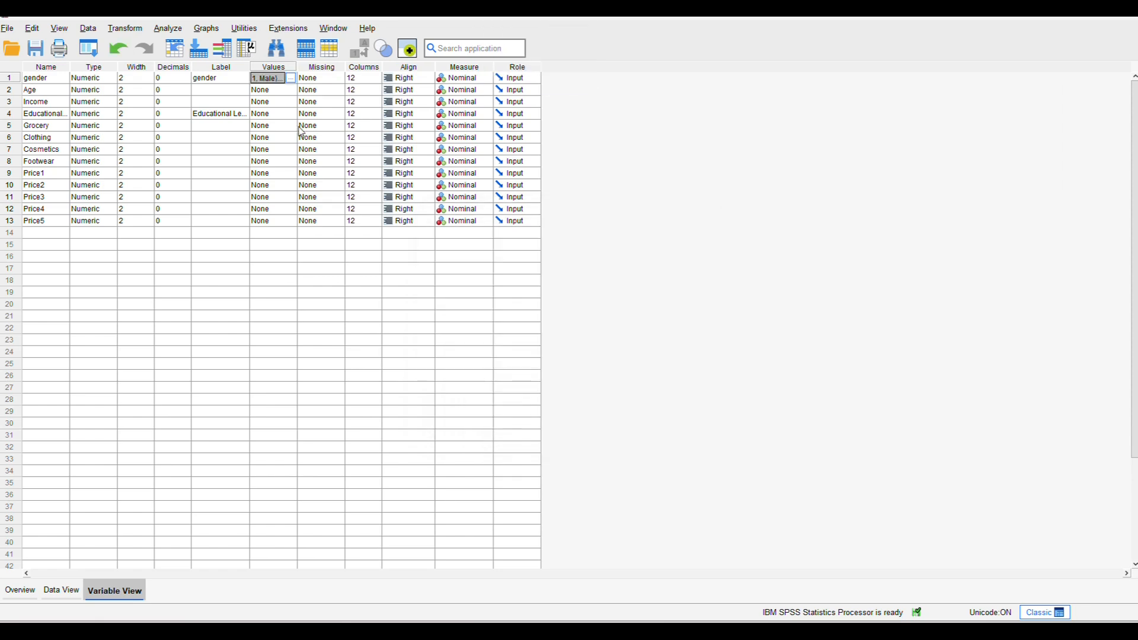
- Add the value label 1 = Strongly Disagree to the Price1 variable and apply it
click(286, 176)
click(291, 175)
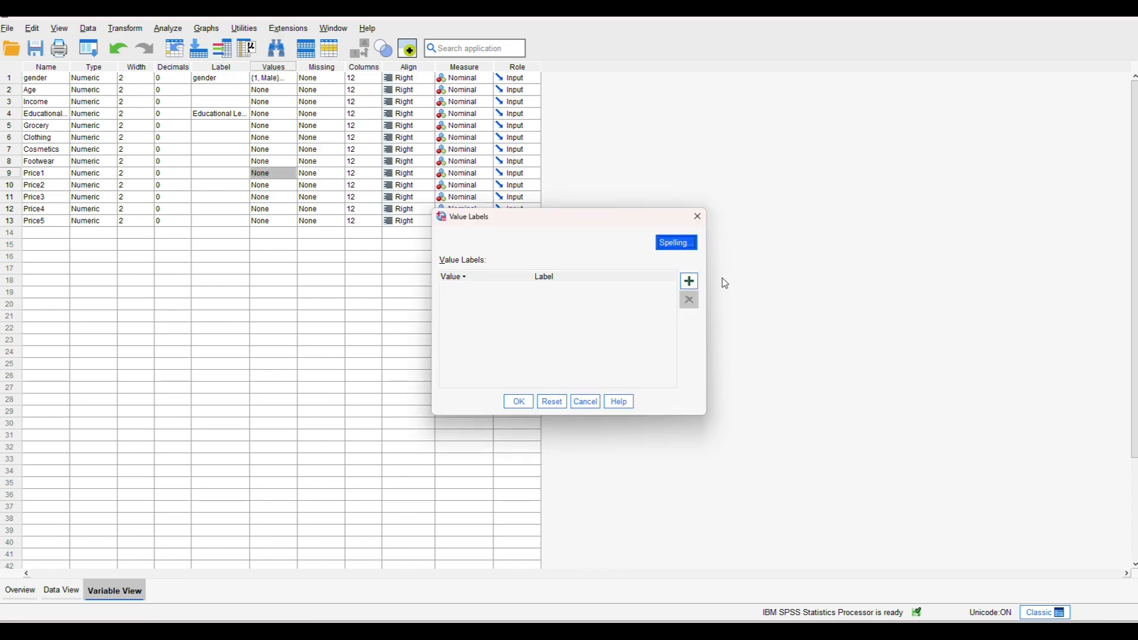
click(688, 281)
click(470, 288)
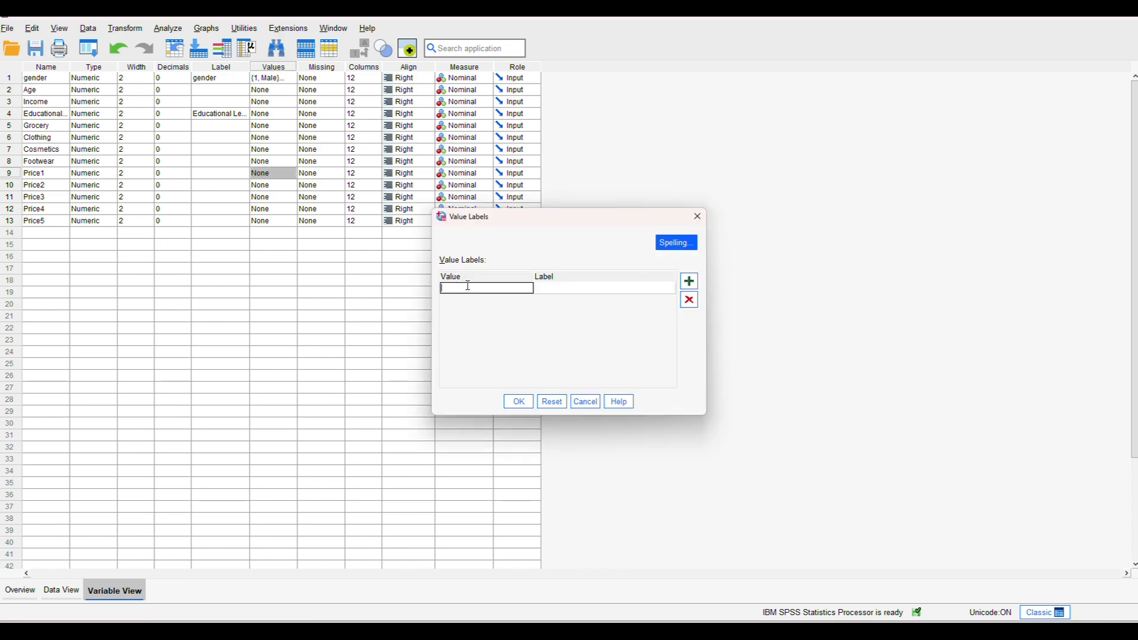
click(540, 289)
key(Caps_Lock)
text(Str)
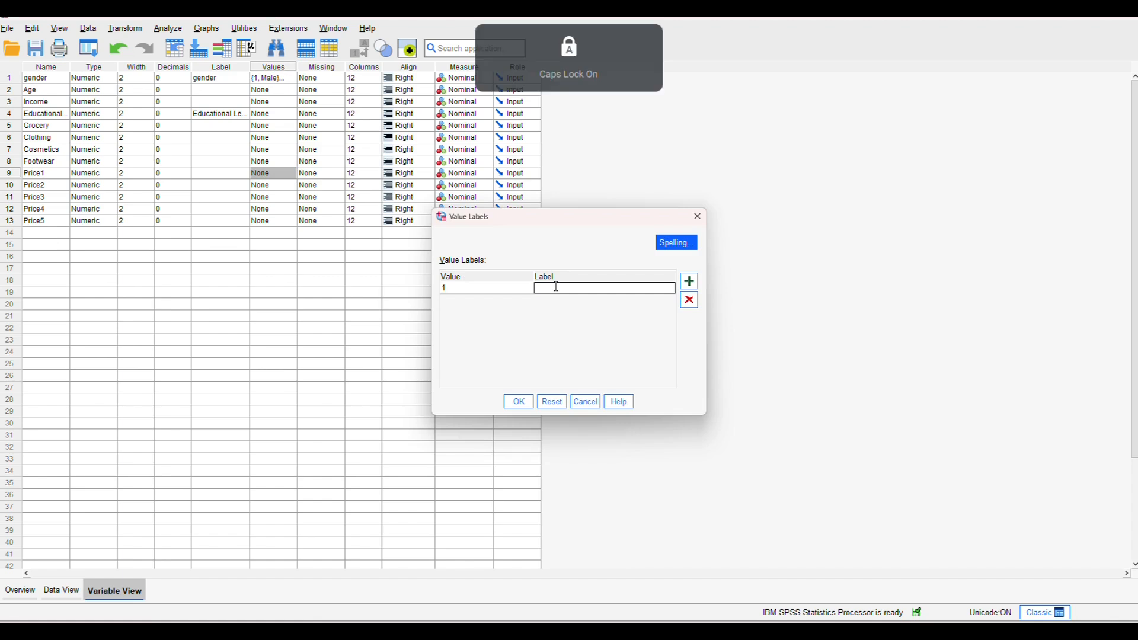
text(ongly)
key(Caps_Lock)
text(D)
key(Caps_Lock)
text(isagree)
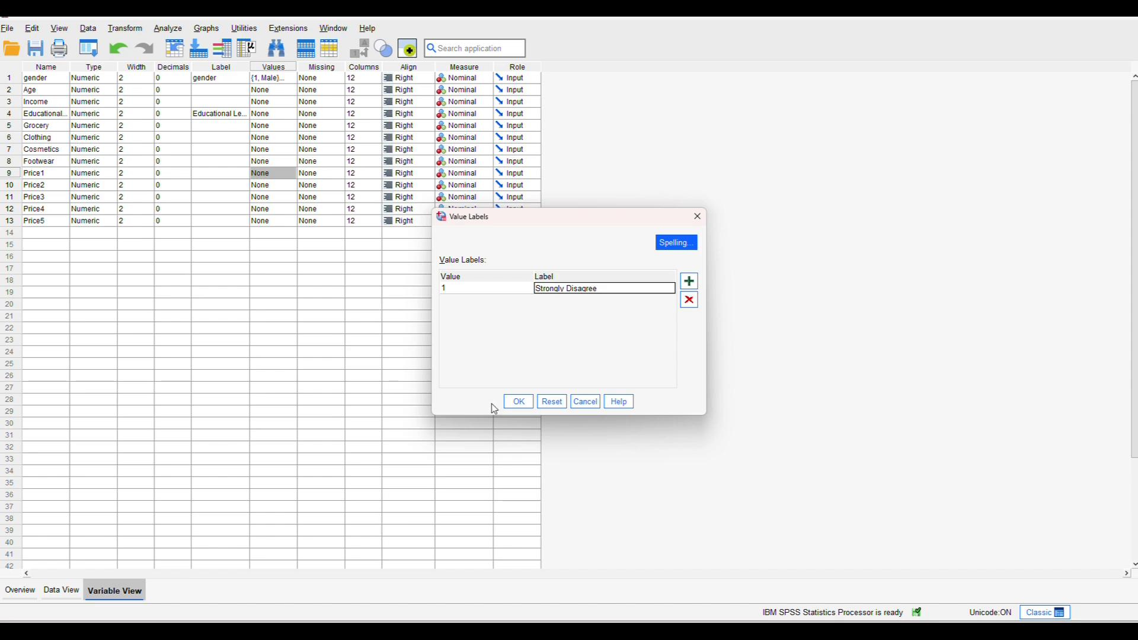
click(521, 402)
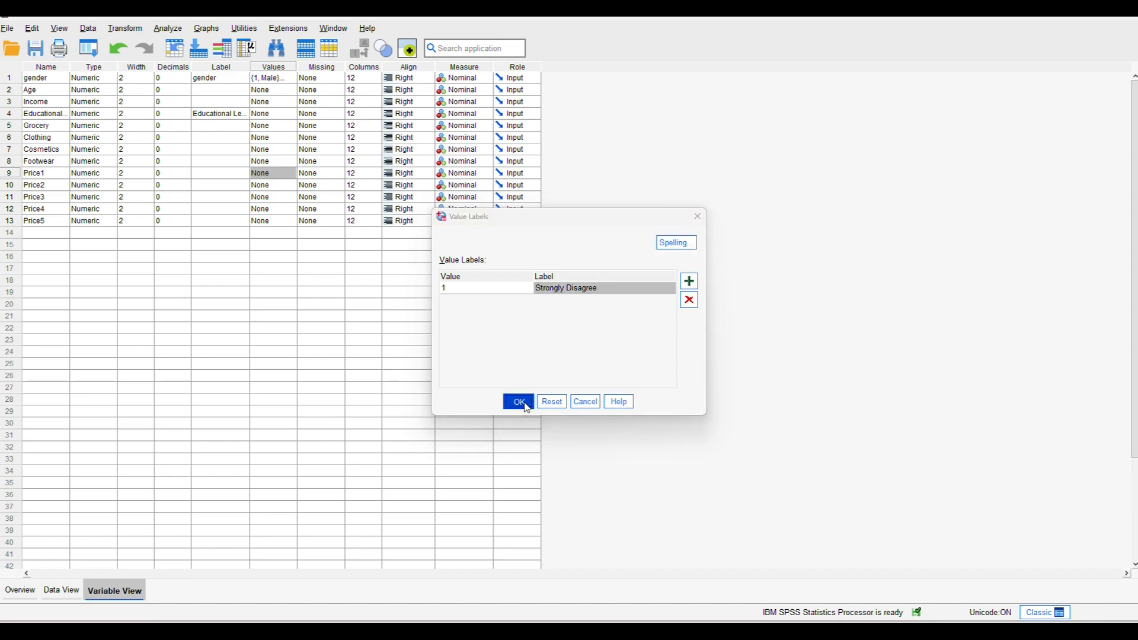
- Keep the measurement level of gender as Nominal and set the measurement level of Age to Ordinal
click(476, 113)
click(479, 80)
click(485, 78)
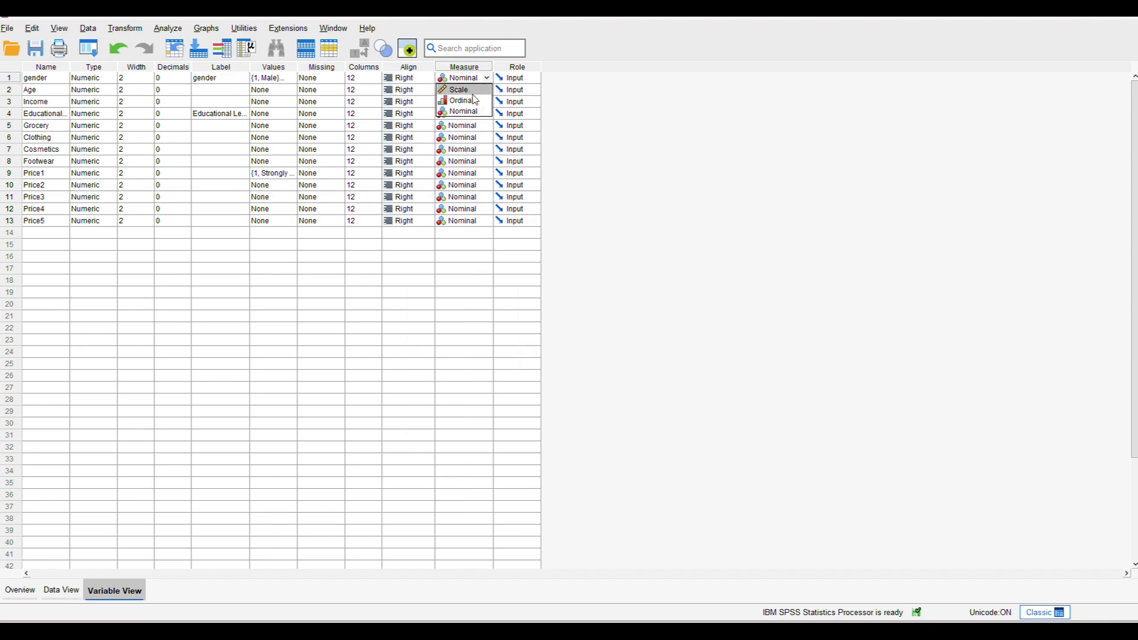
click(469, 111)
click(481, 95)
click(485, 92)
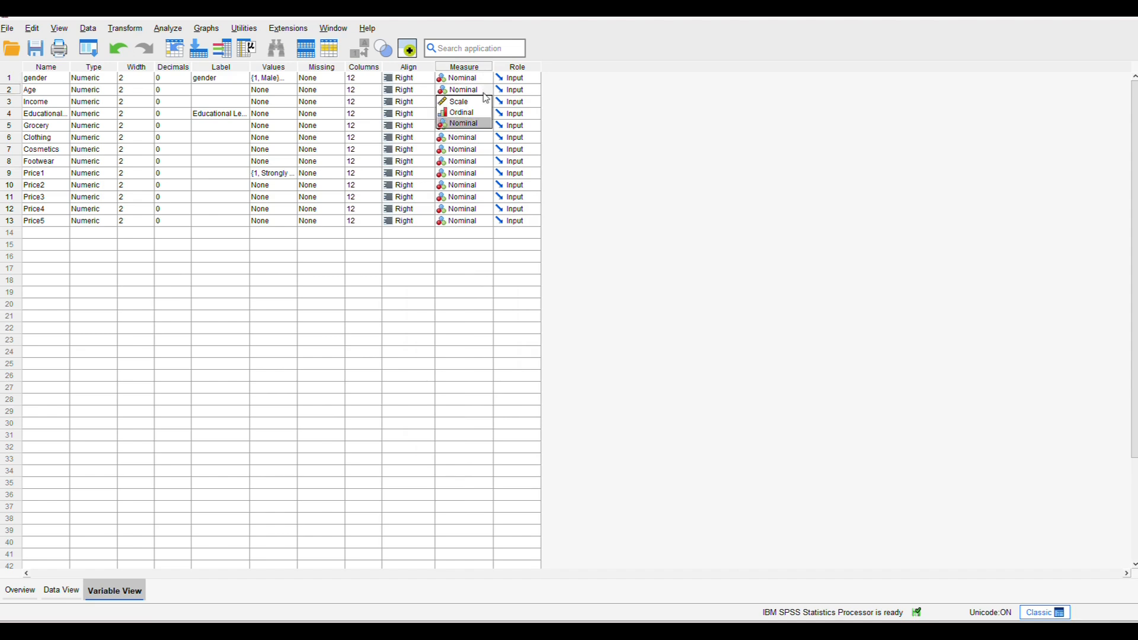
click(459, 112)
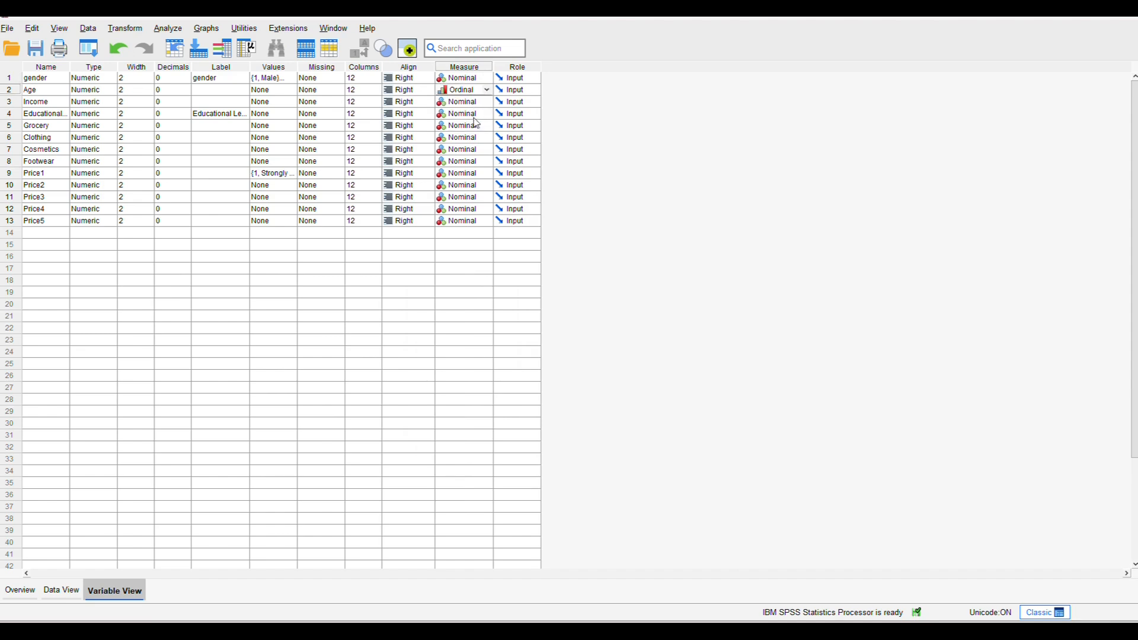
- Set the measurement level of the variables Price1, Price2, Price3 and Price4 to Scale
click(58, 178)
click(487, 174)
click(468, 185)
click(486, 183)
click(484, 187)
click(486, 185)
click(476, 198)
click(476, 198)
click(474, 201)
click(473, 206)
click(473, 212)
click(472, 211)
click(471, 218)
click(472, 223)
- Save the dataset as an SPSS Statistics (*.sav) file named Data in the Youtube Channel Research folder
click(8, 28)
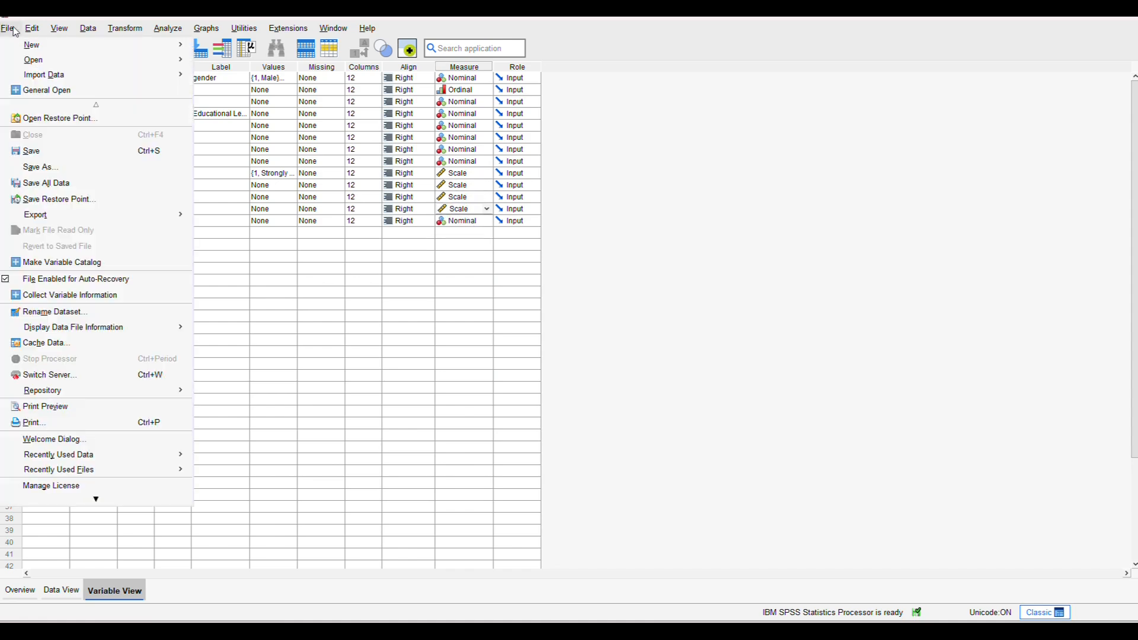
click(68, 167)
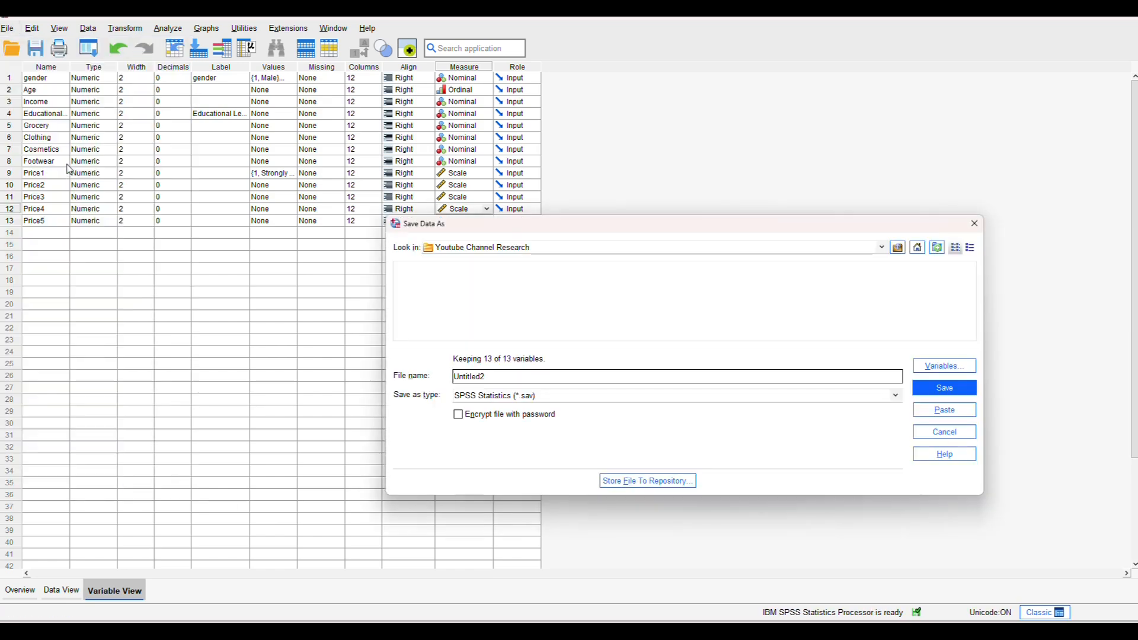
drag(495, 379, 423, 378)
text(Data)
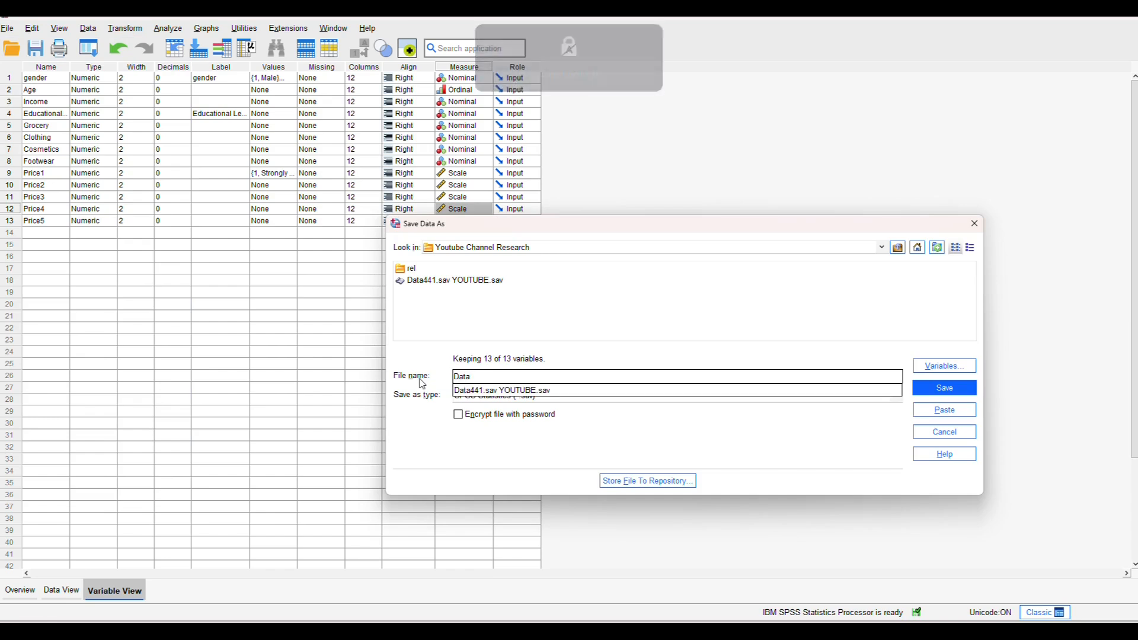
click(427, 430)
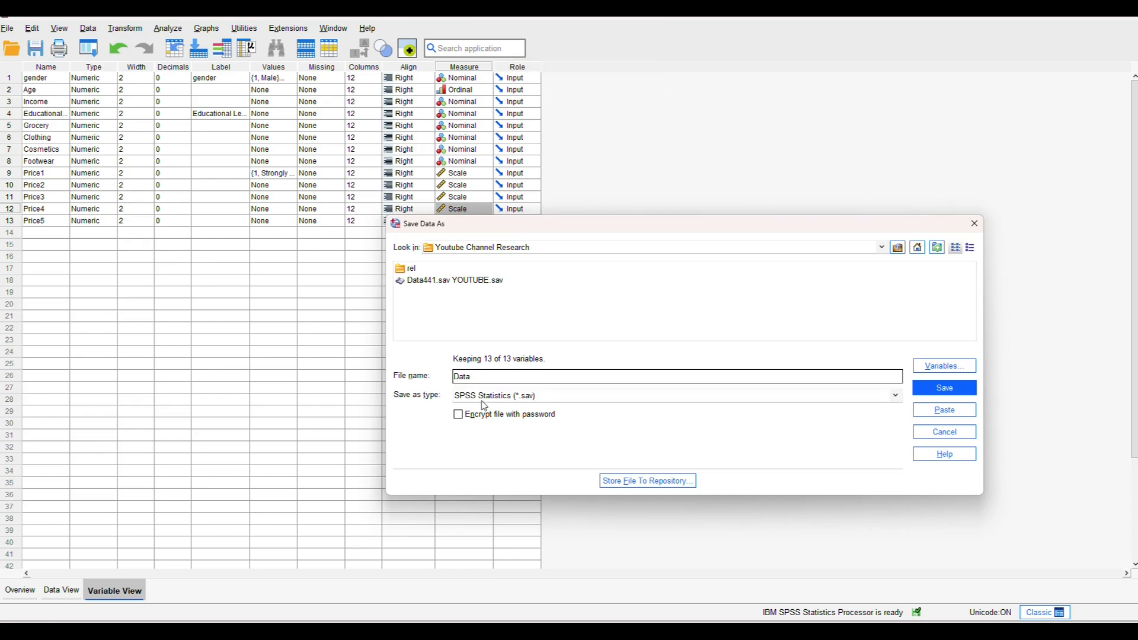
click(947, 388)
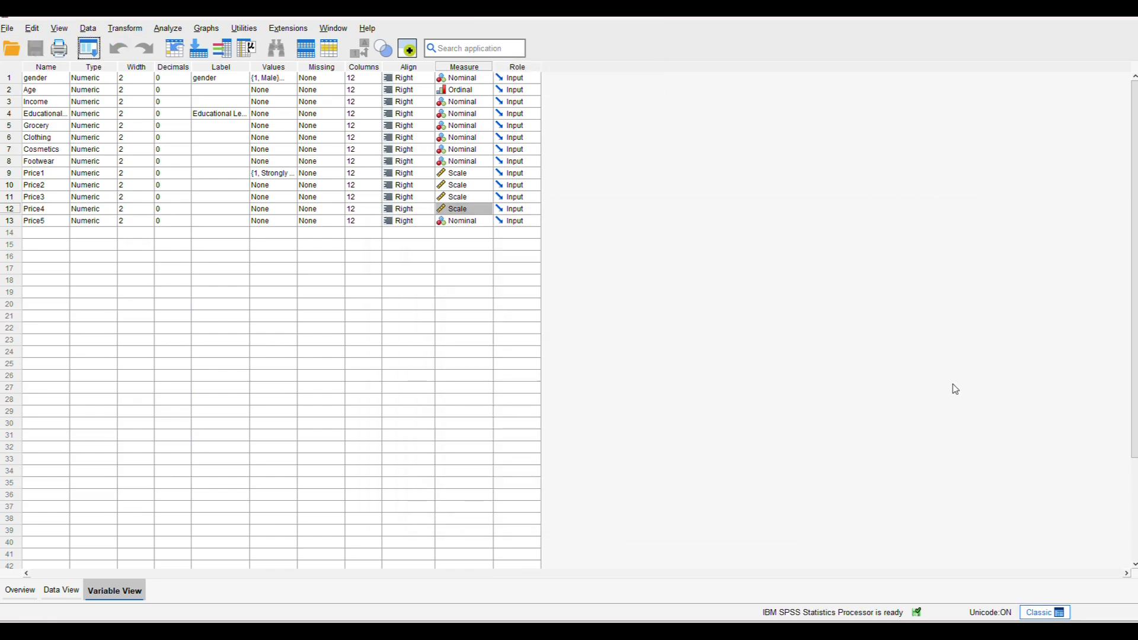
- Set the measurement level of the Price5 variable to Scale
click(467, 222)
click(468, 224)
click(466, 233)
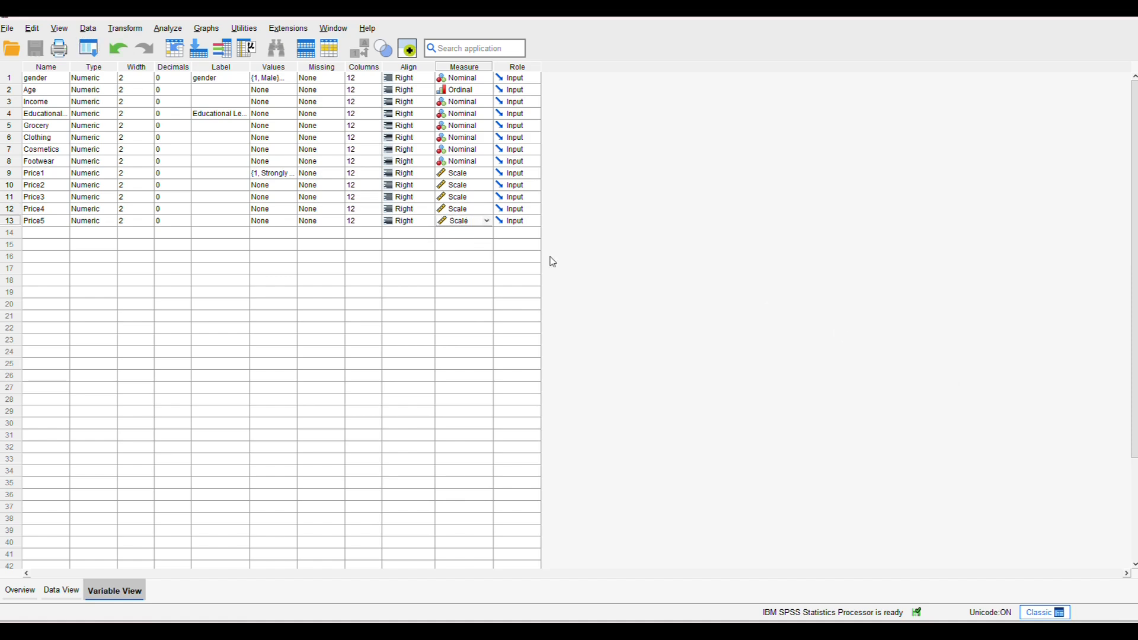
- Set the measurement level of the Income variable to Ordinal and switch to Data View
click(463, 106)
click(465, 107)
click(466, 124)
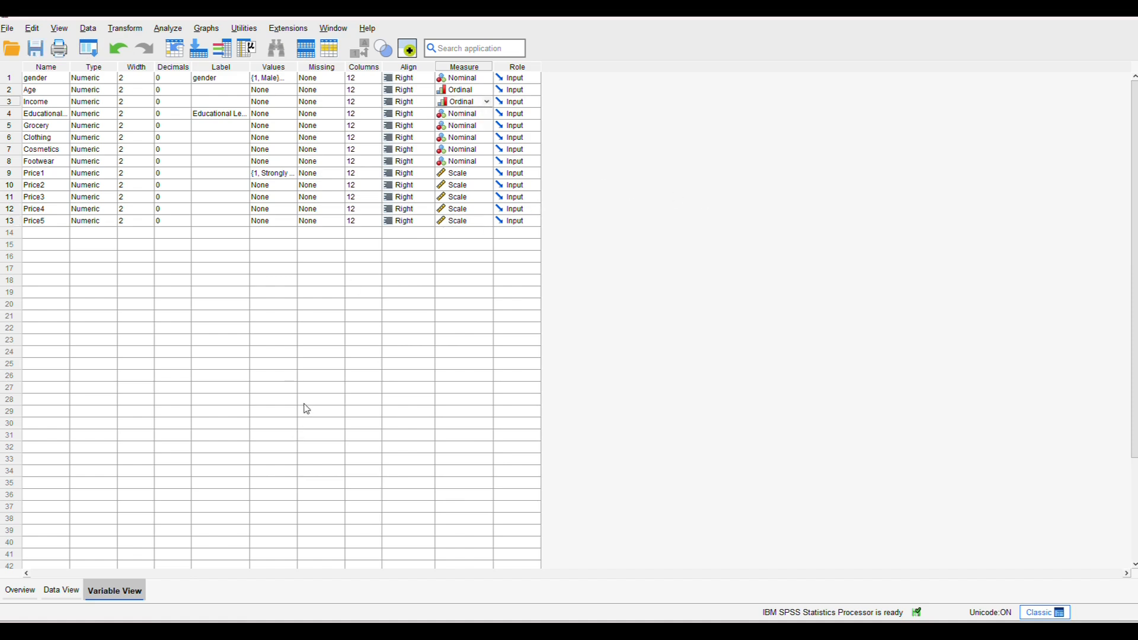
click(62, 591)
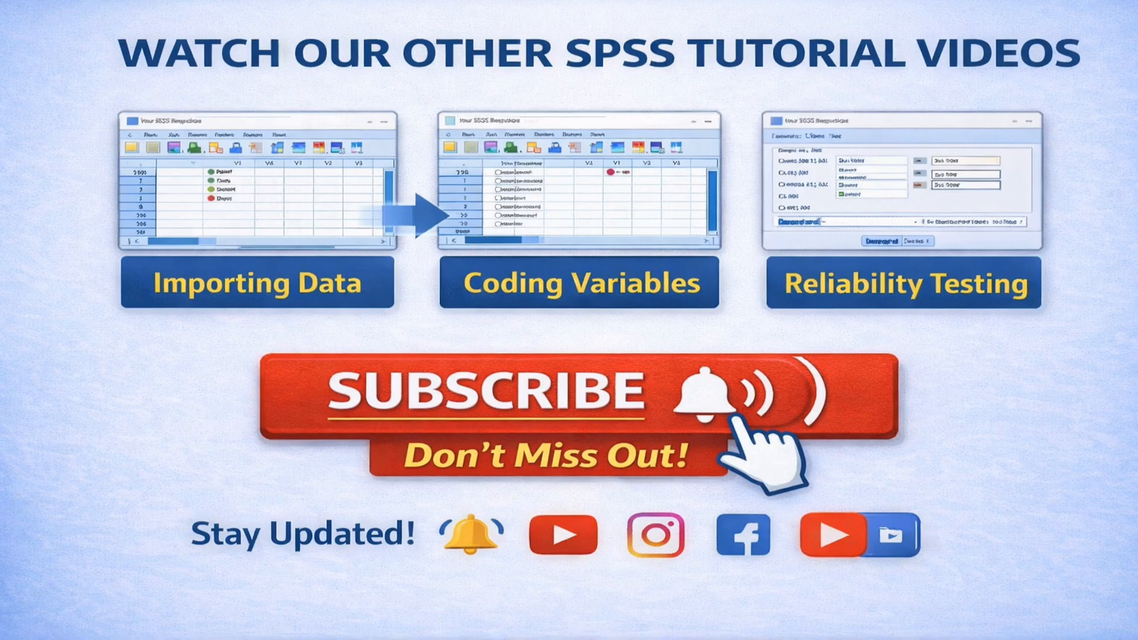